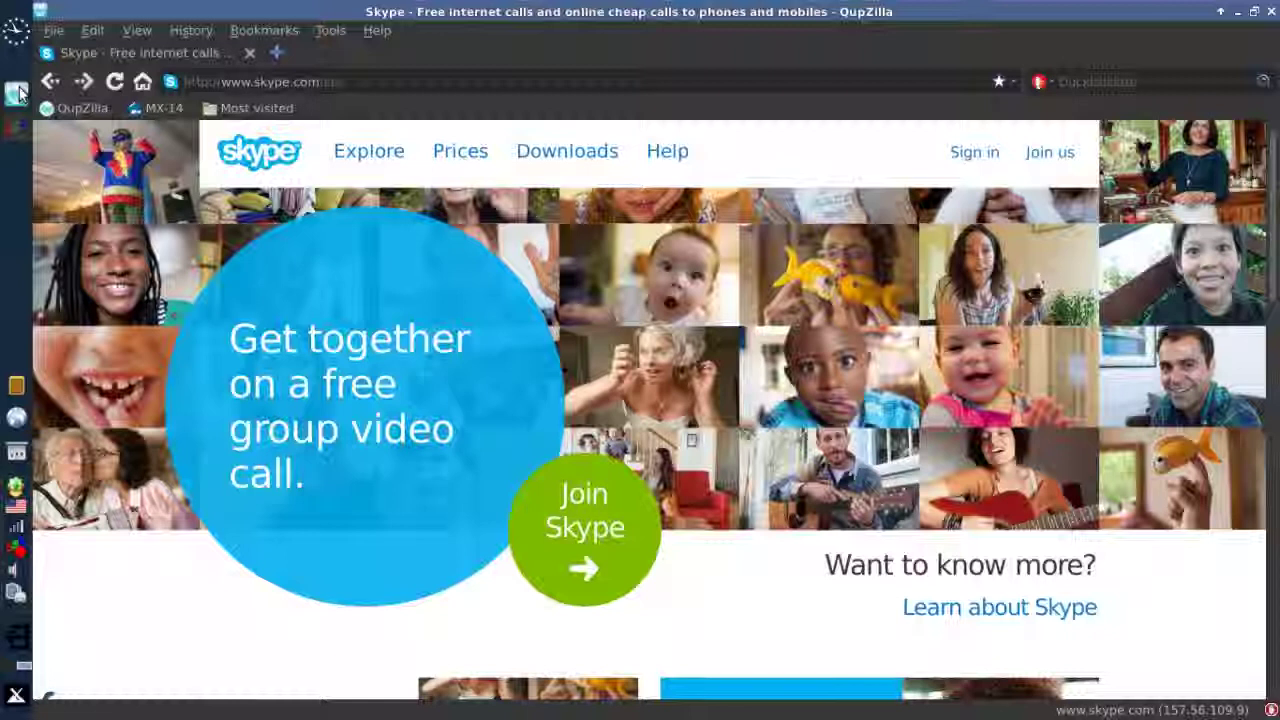
mouse_move(348, 153)
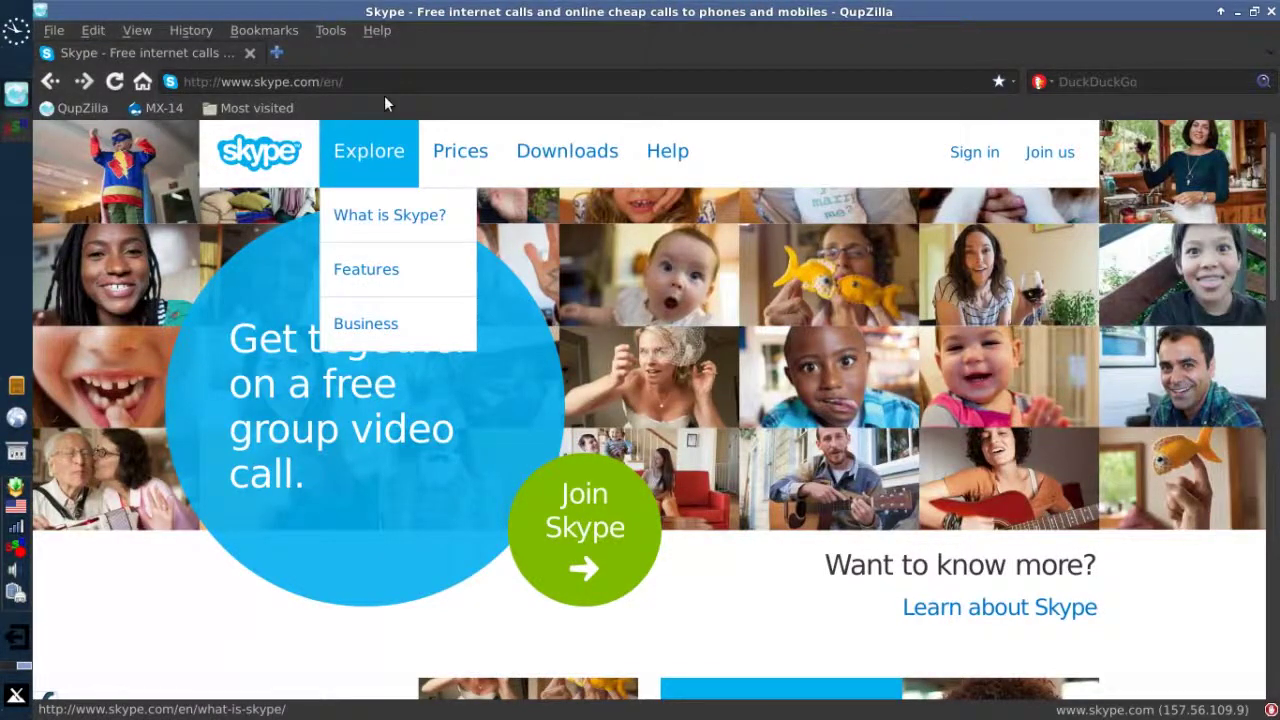
Download the Debian 7.0 Skype for Linux package, then close QupZilla
click(545, 149)
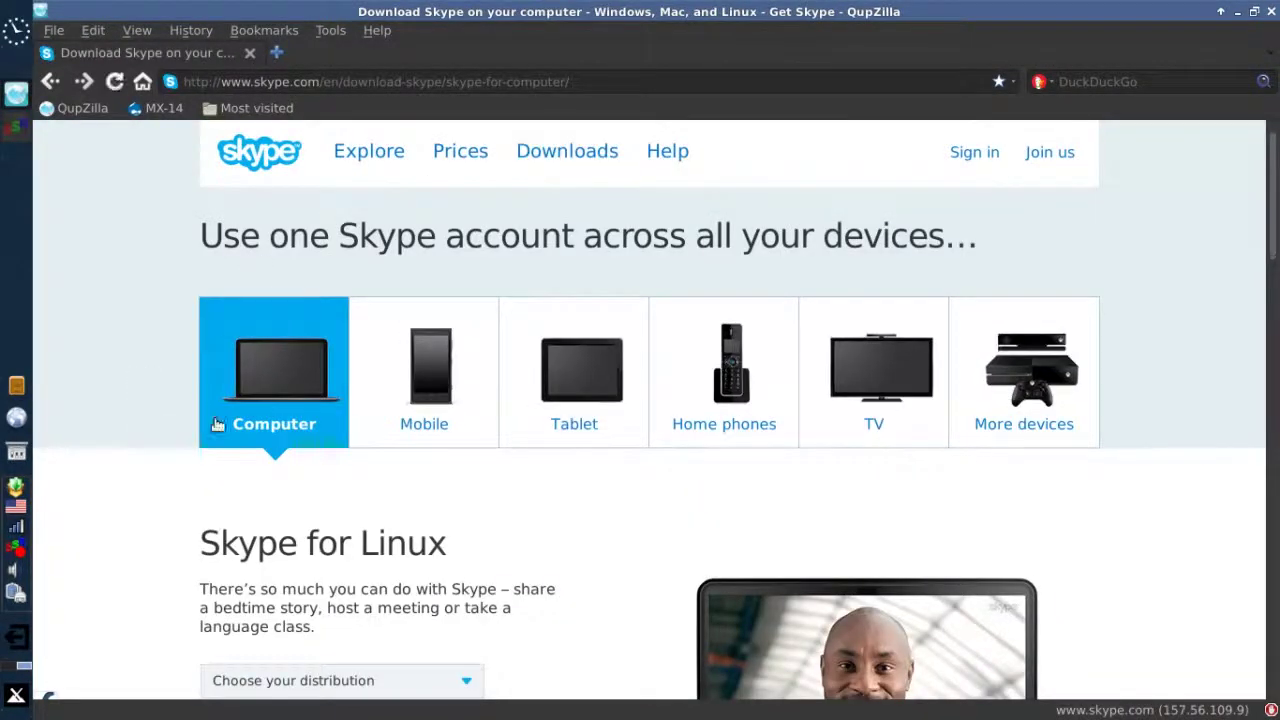
click(230, 415)
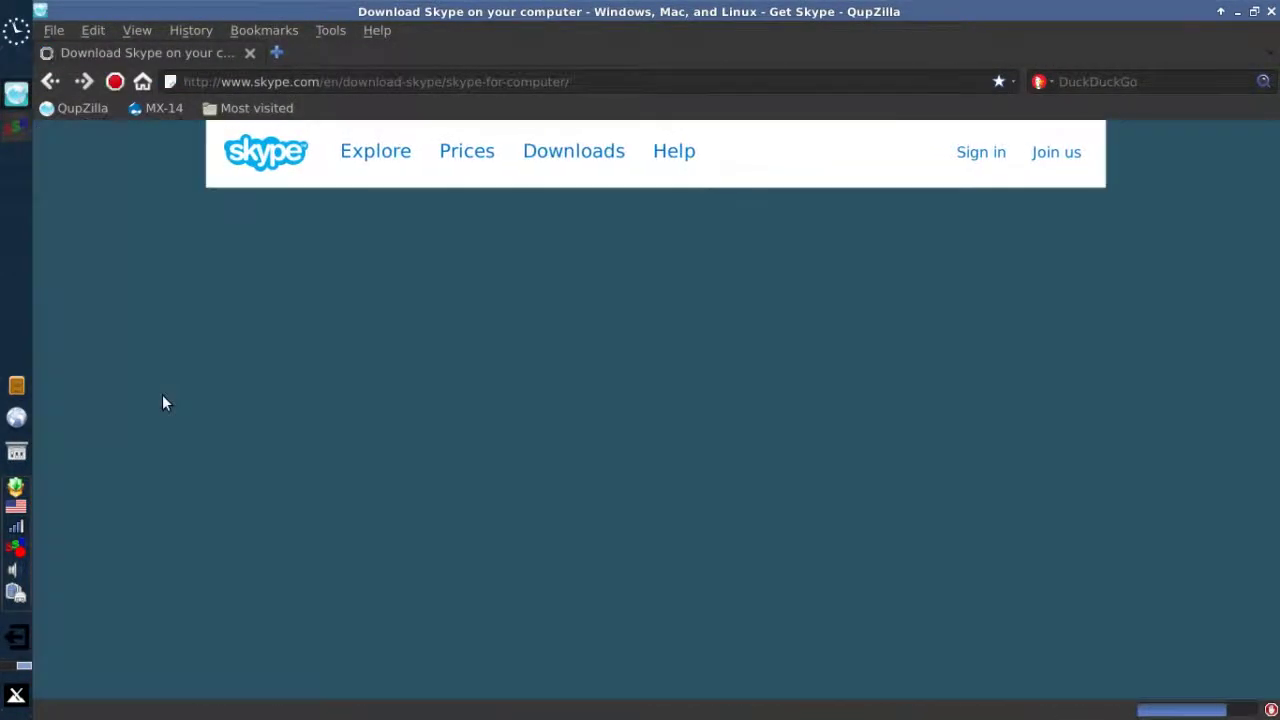
scroll(125, 402, down, 4)
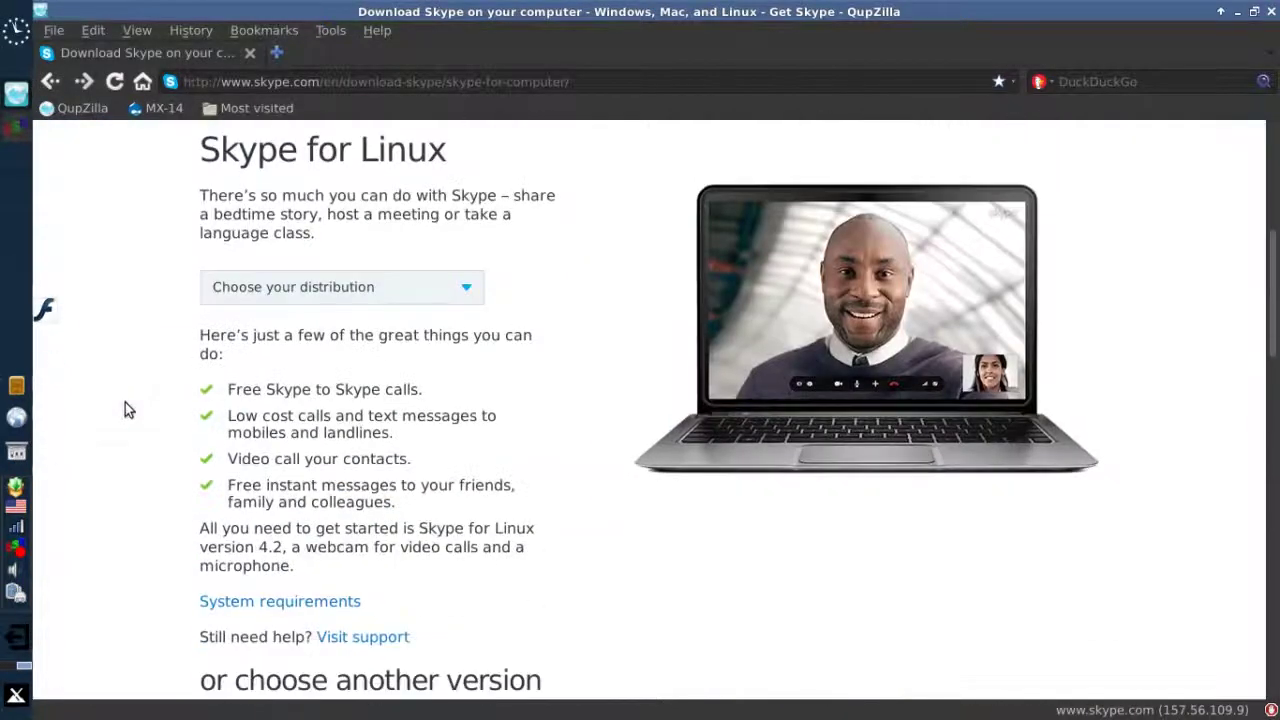
click(472, 291)
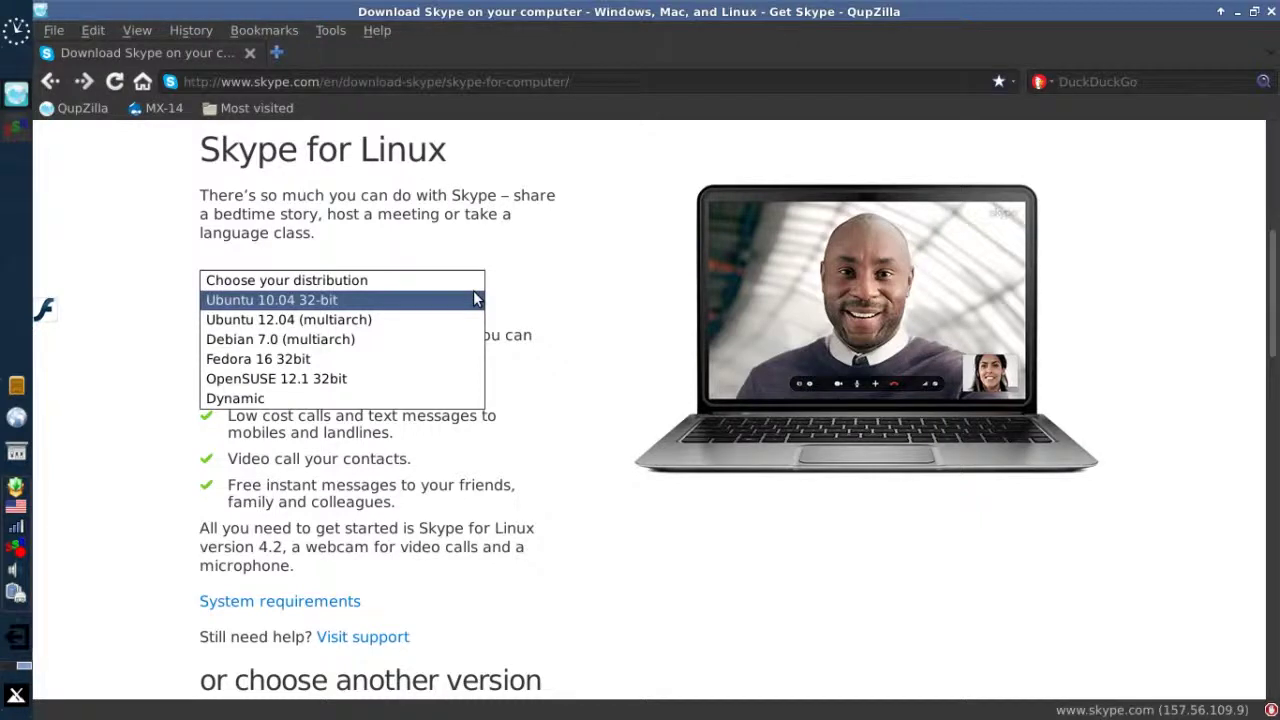
click(365, 340)
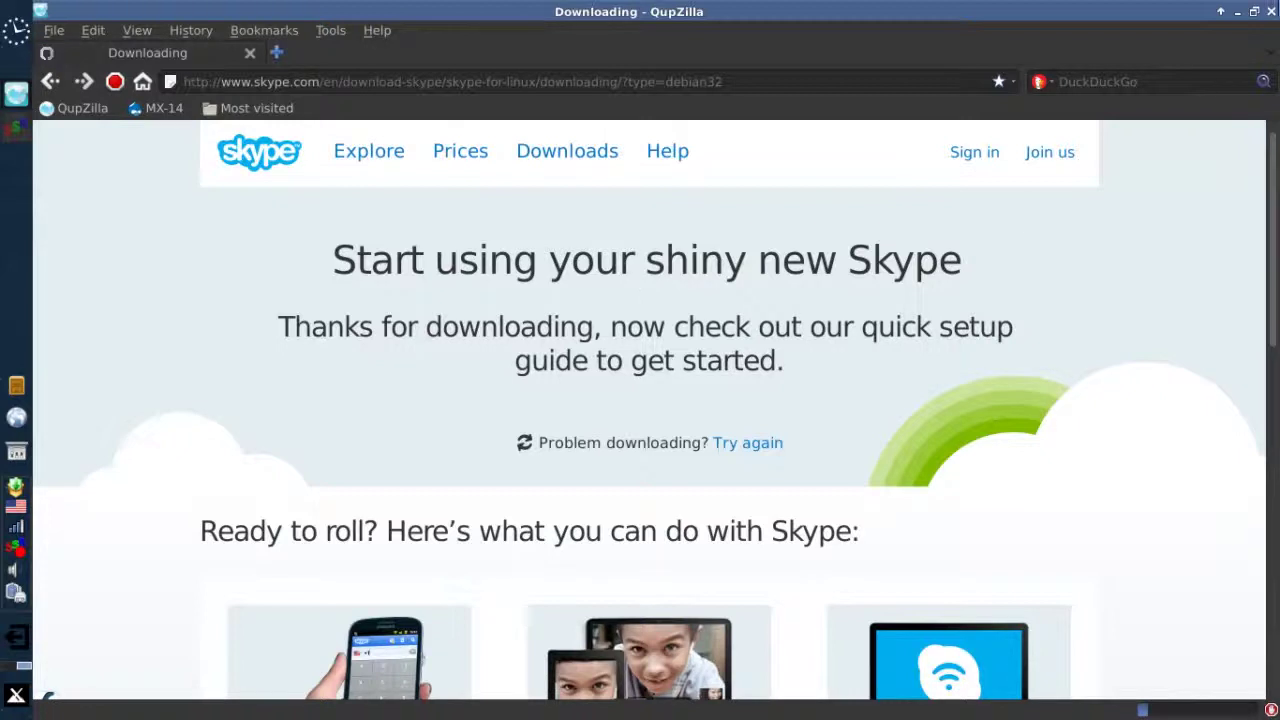
click(1271, 12)
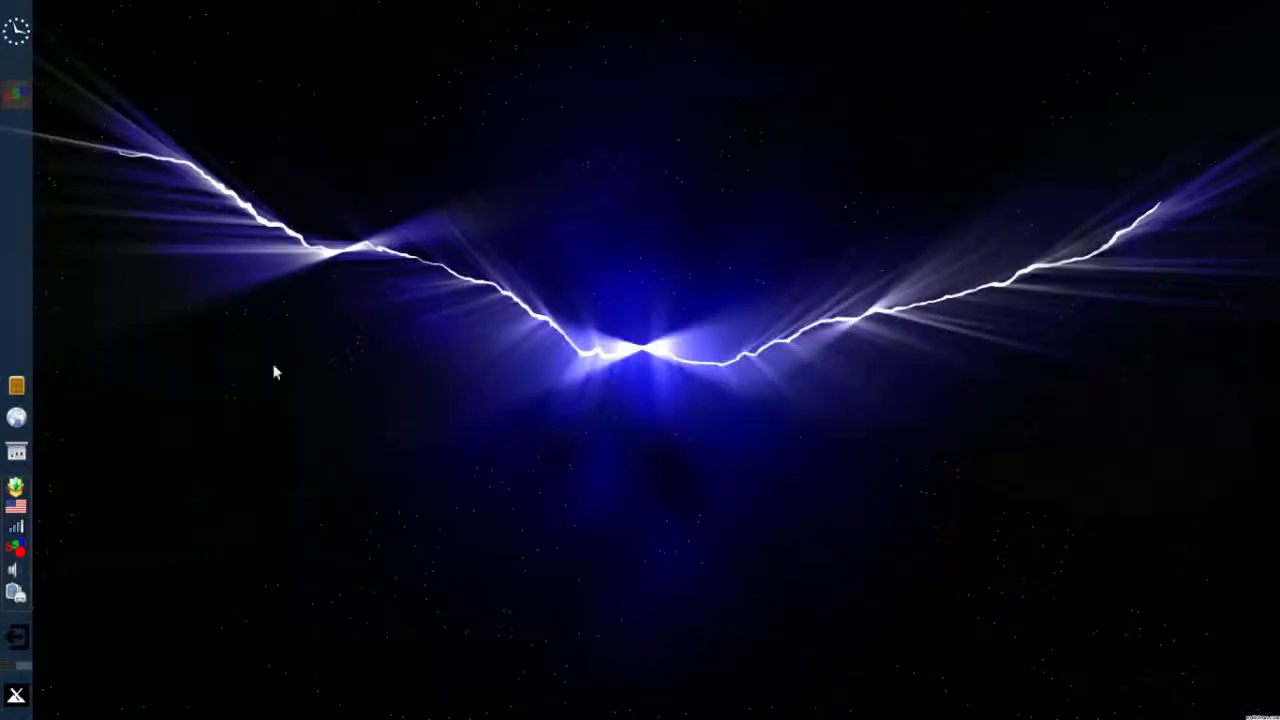
Install skype-debian_4.2.0.13-1_i386.deb from Downloads with Package Installer, then close the installer
click(18, 386)
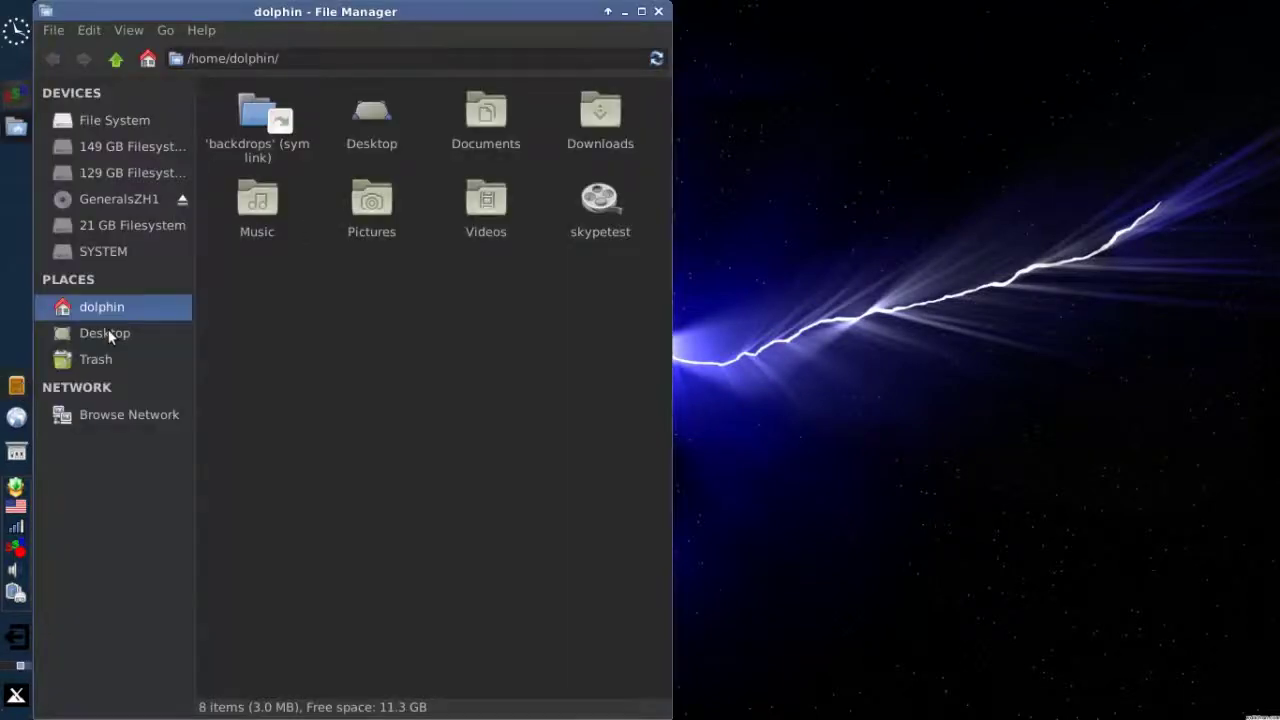
double_click(600, 110)
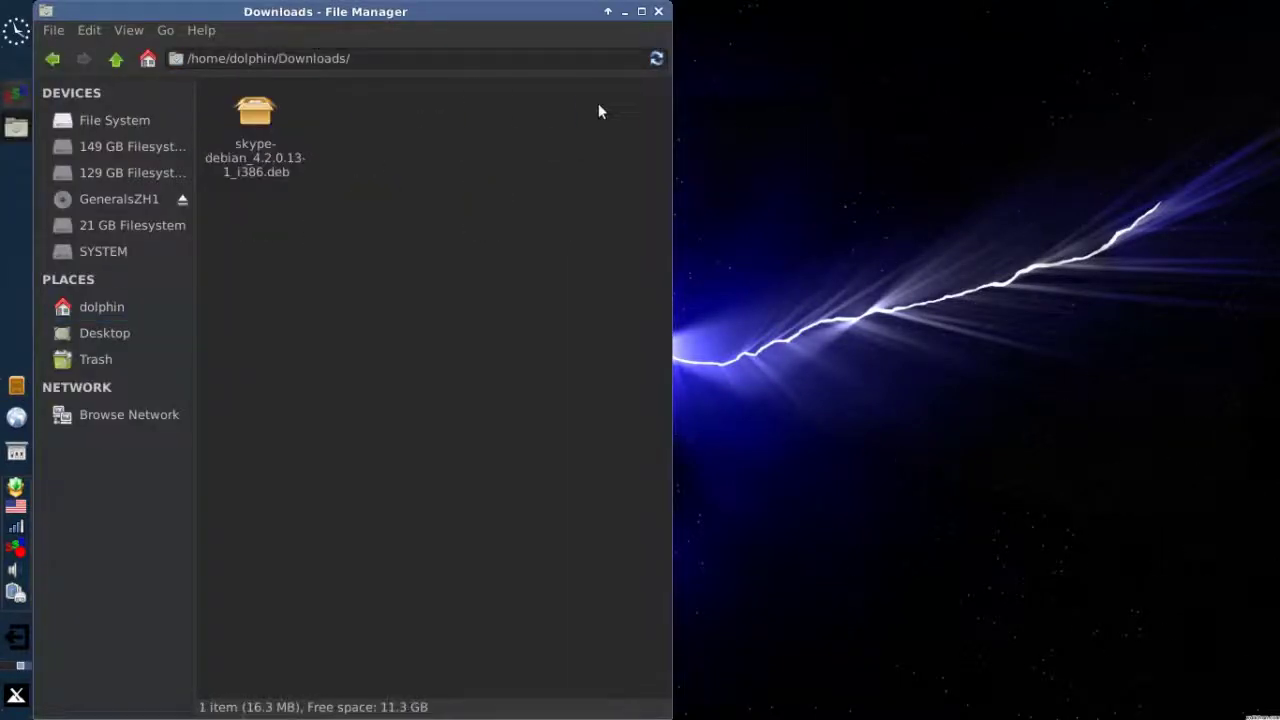
double_click(251, 171)
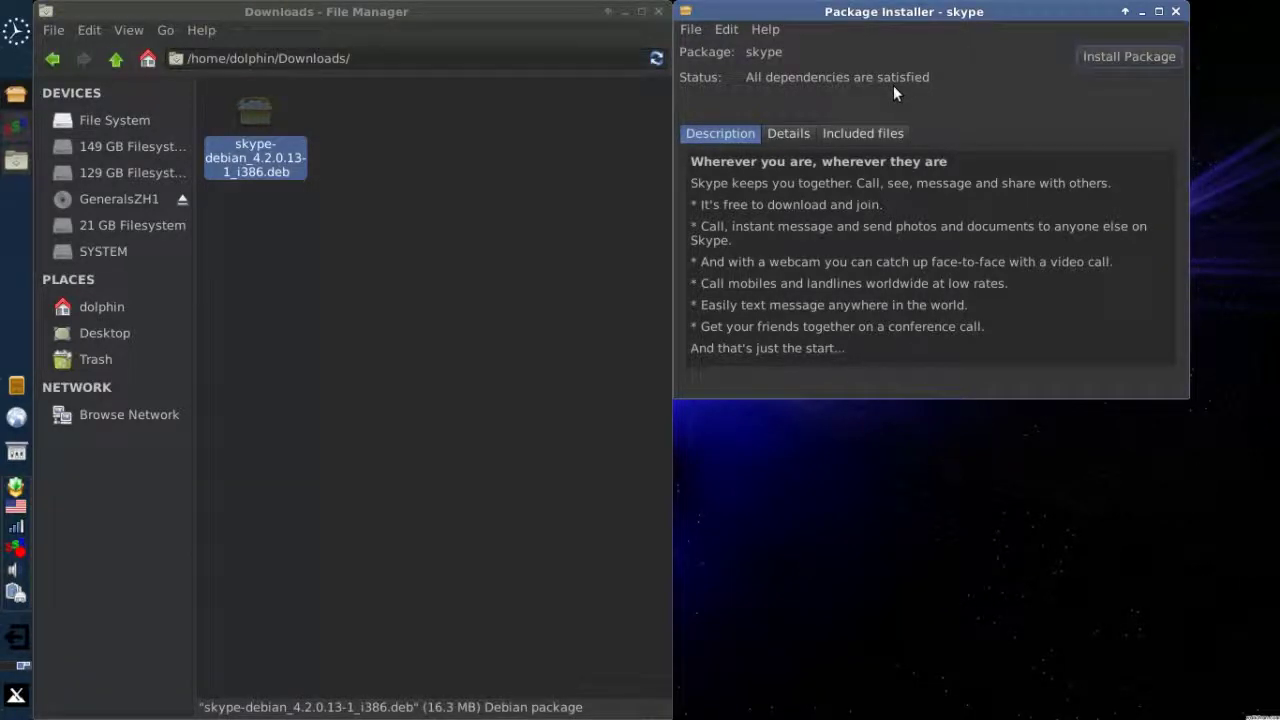
click(1103, 57)
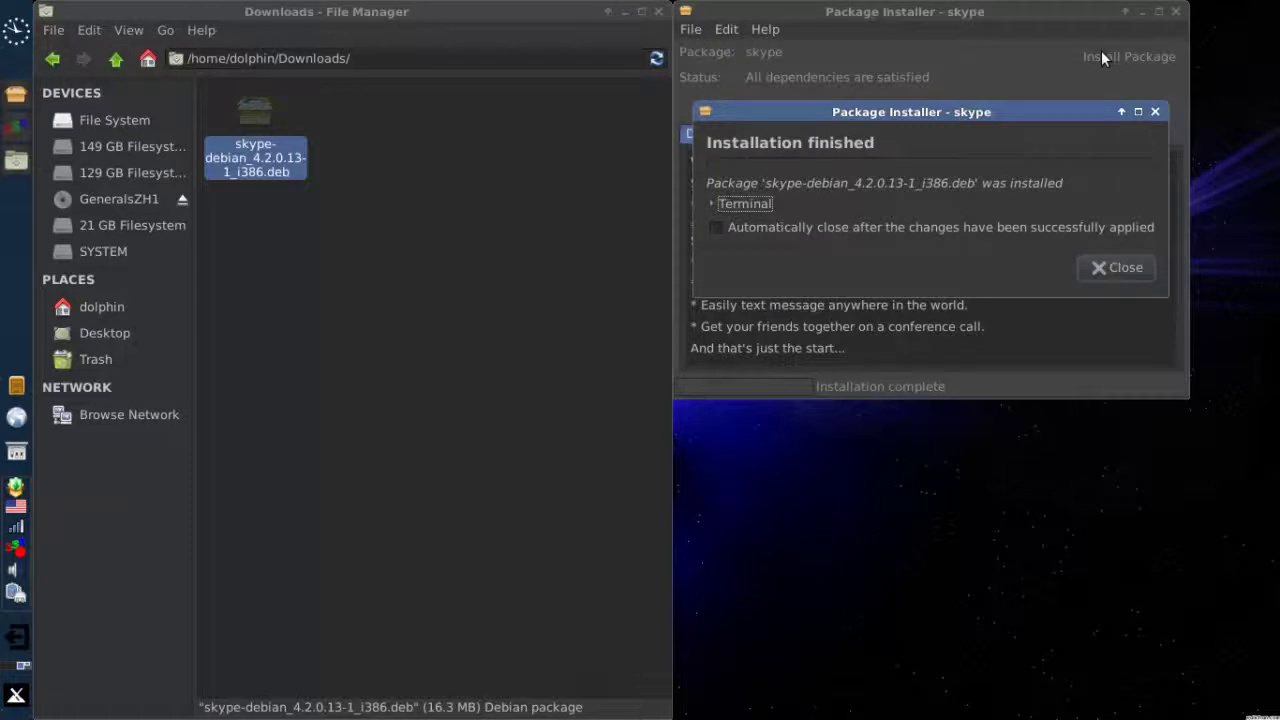
click(1112, 268)
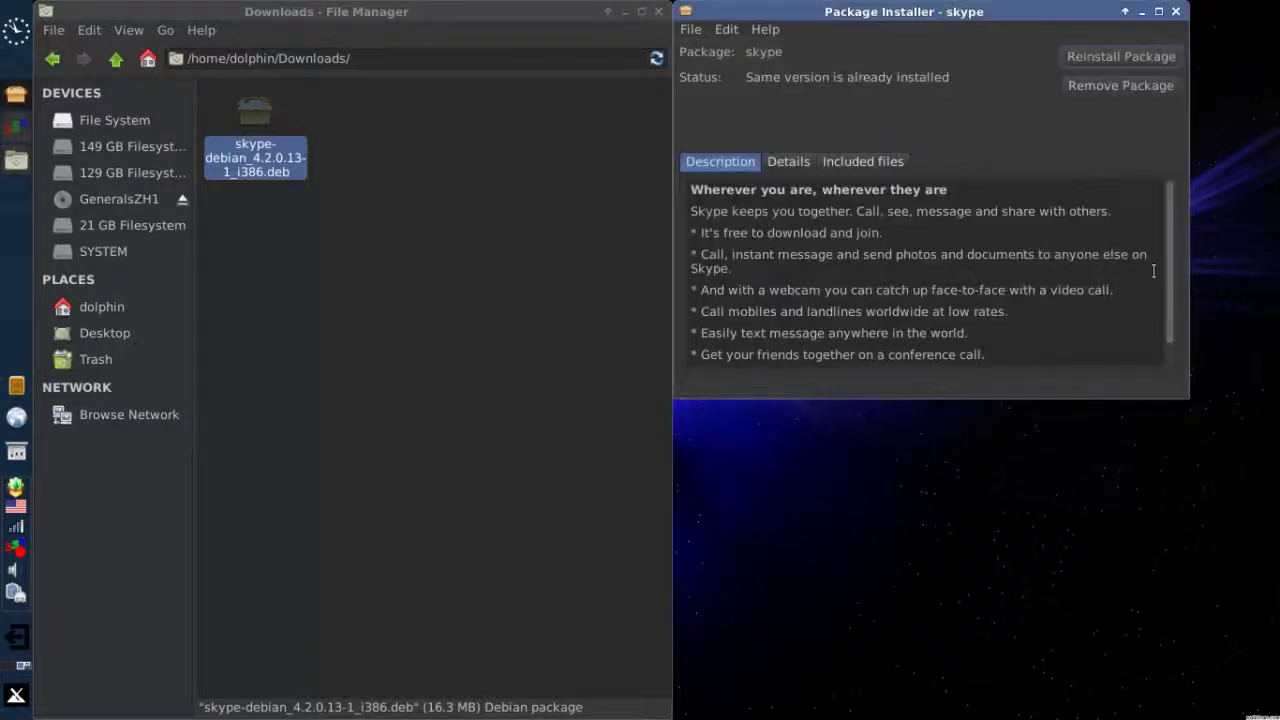
click(1177, 11)
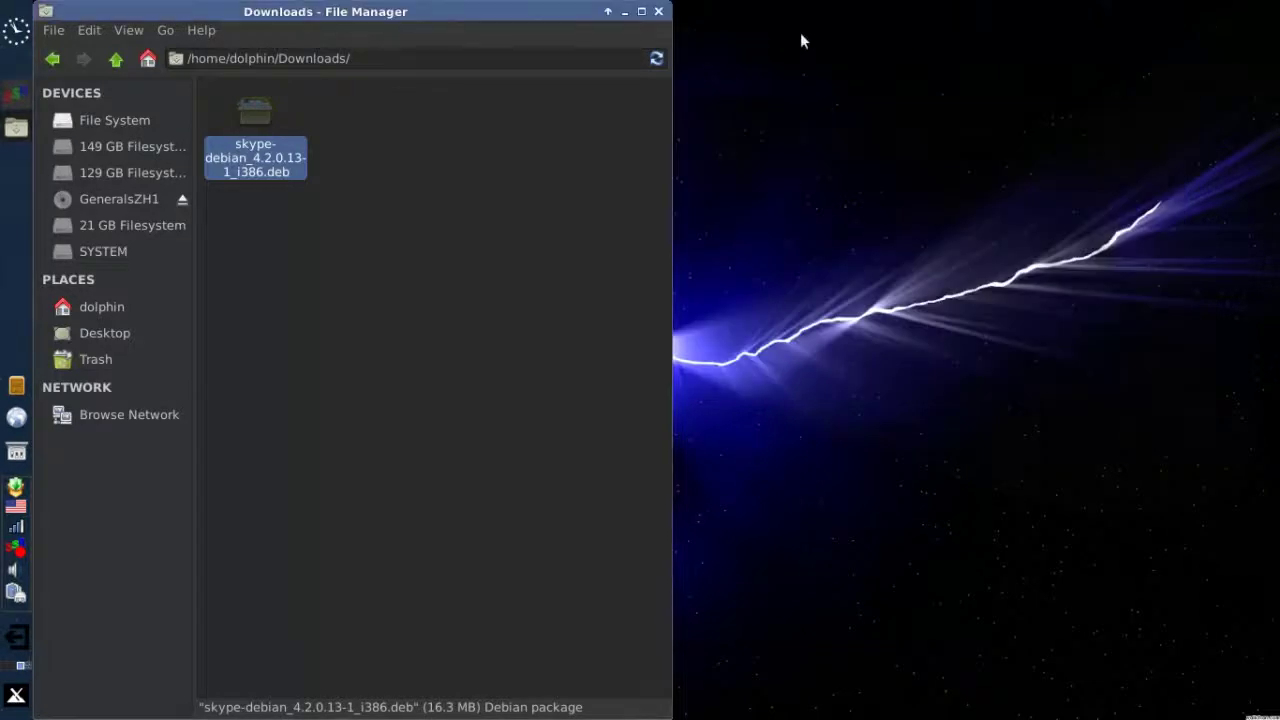
Close File Manager and launch Skype by searching 'skyp' in the Whisker menu
click(657, 11)
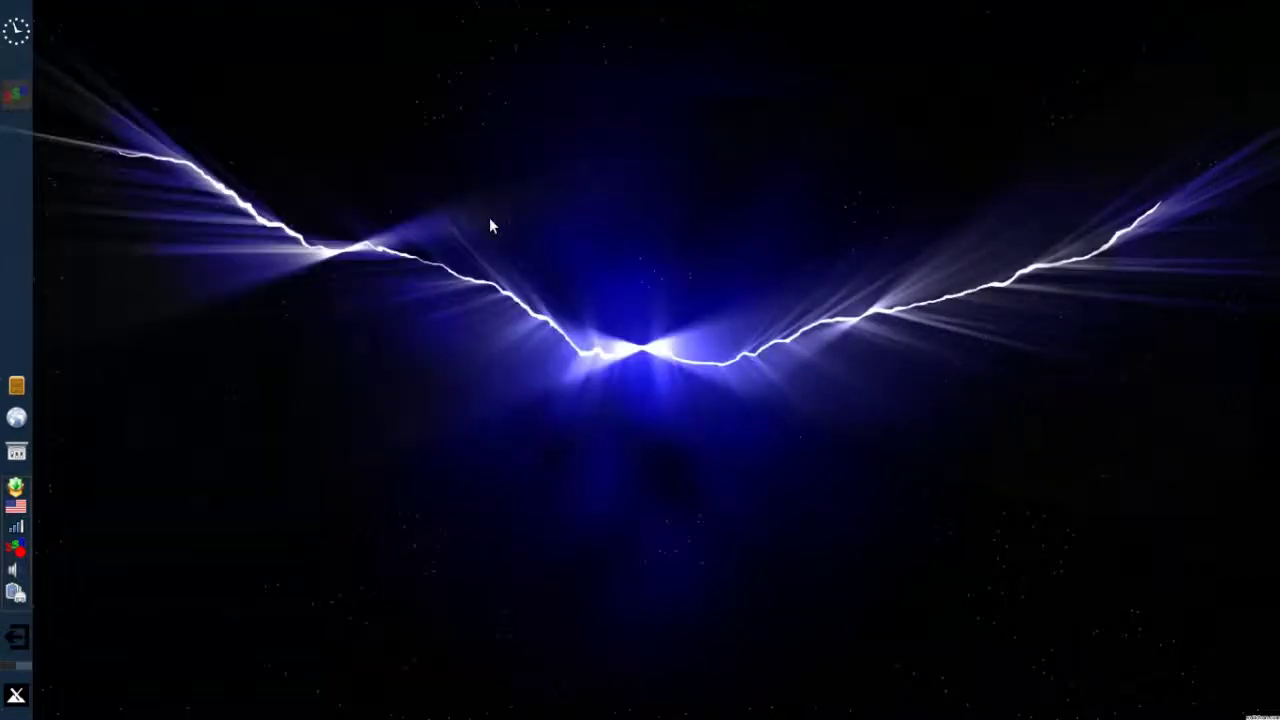
key(super)
text(skyp)
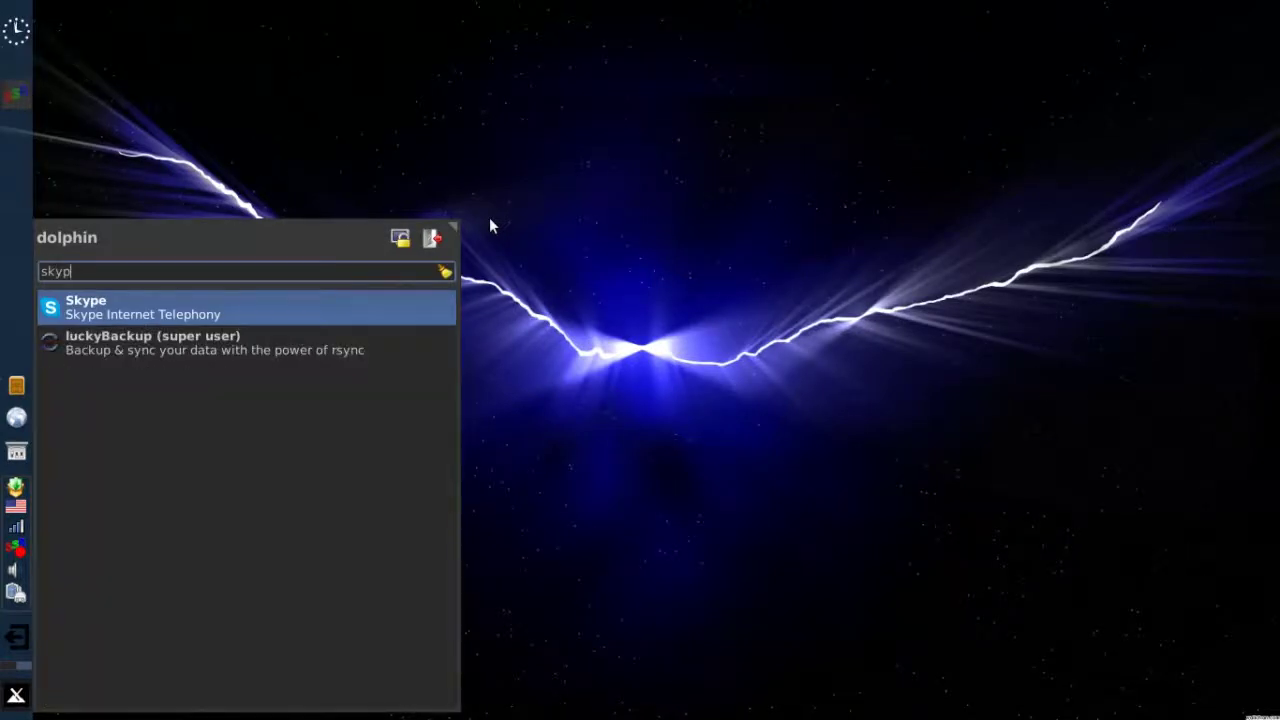
key(Return)
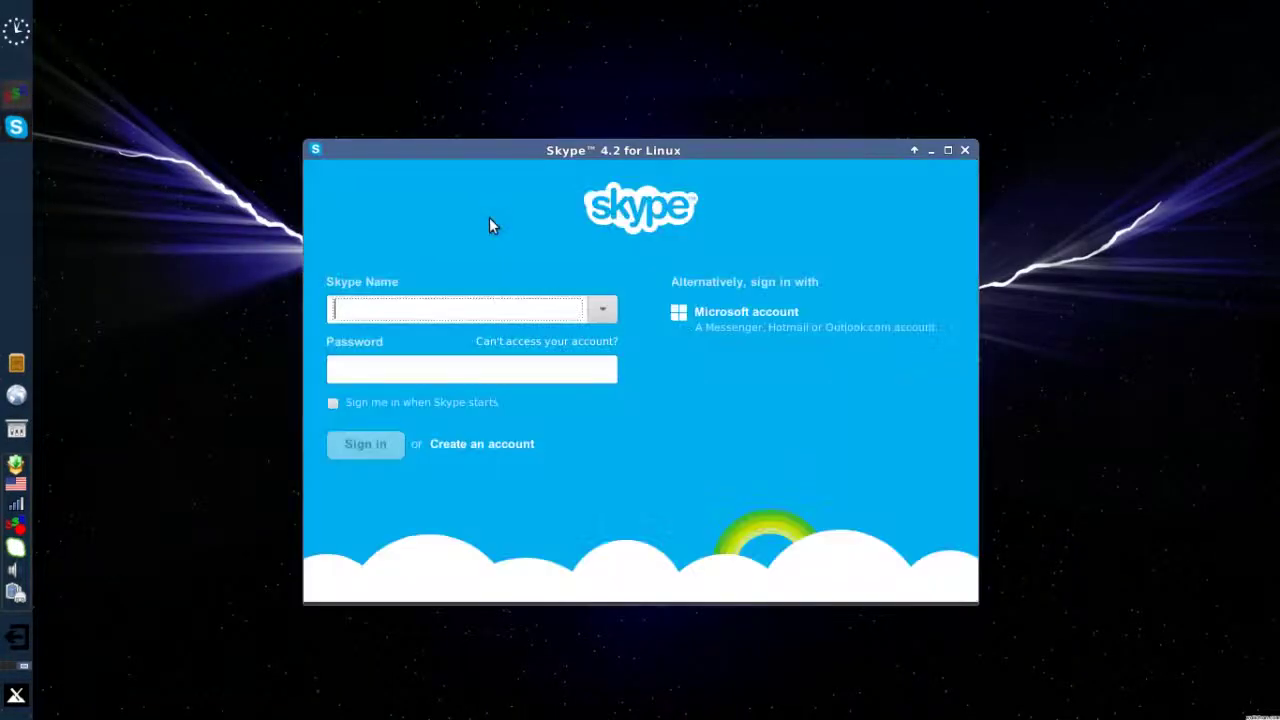
Sign in to Skype using the saved Microsoft account
click(730, 316)
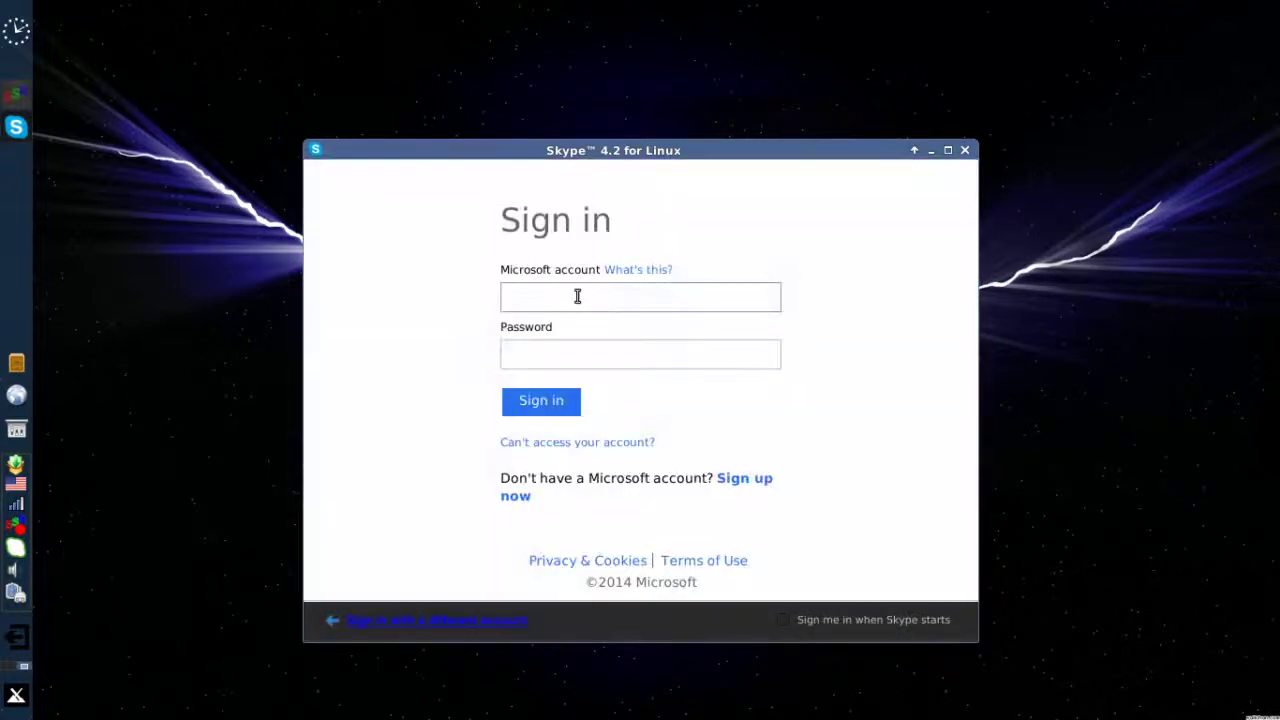
click(577, 296)
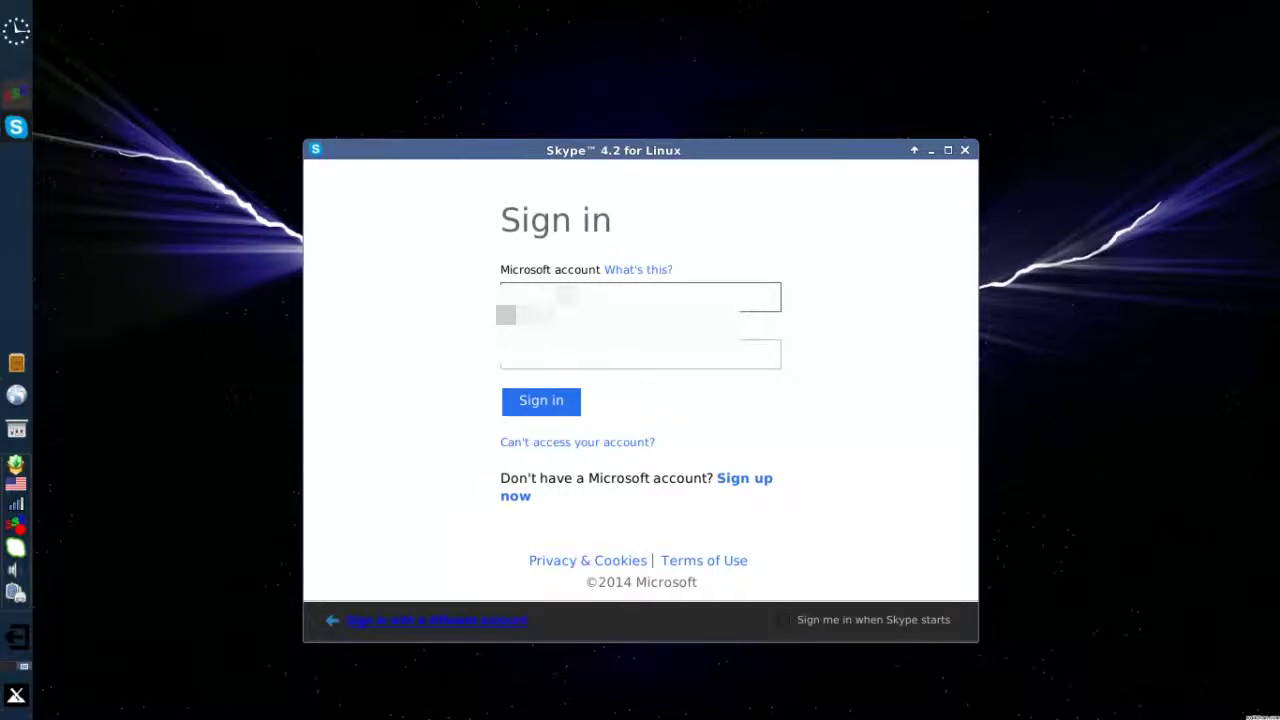
key(Down)
key(Return)
click(541, 398)
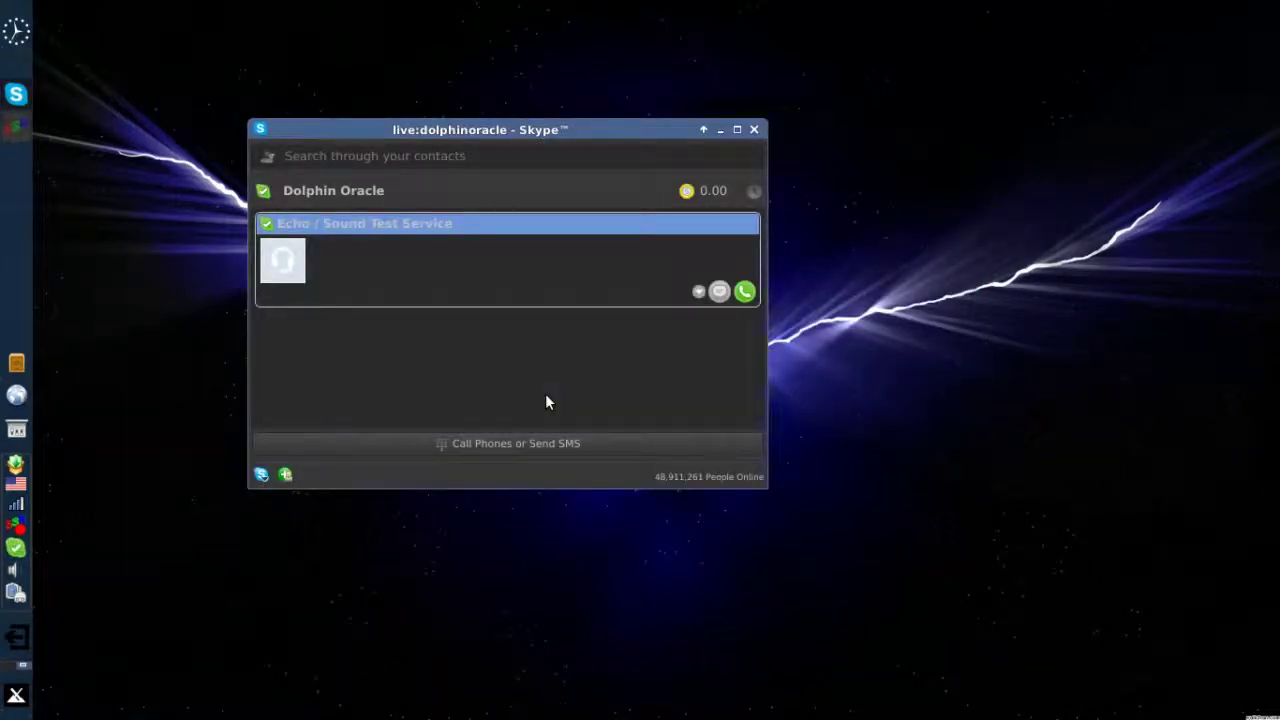
Enlarge the contacts window, call Echo / Sound Test Service, then end and close the call
drag(756, 479, 958, 592)
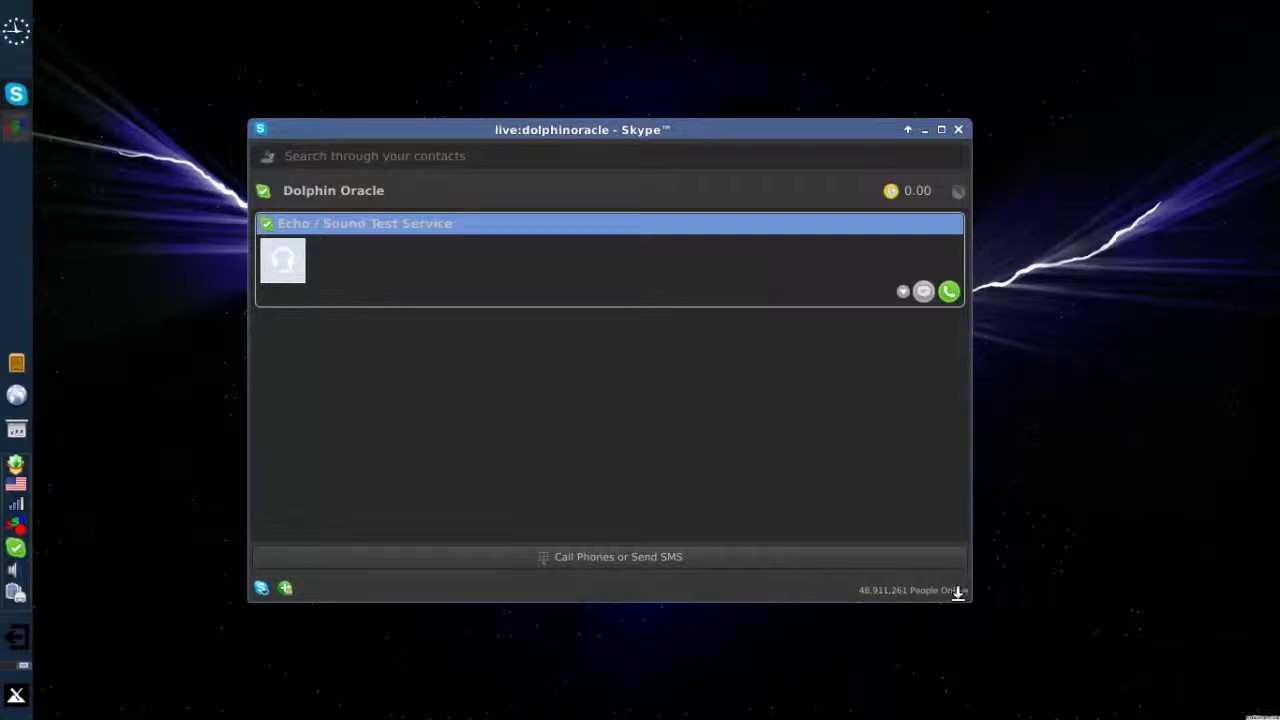
click(948, 292)
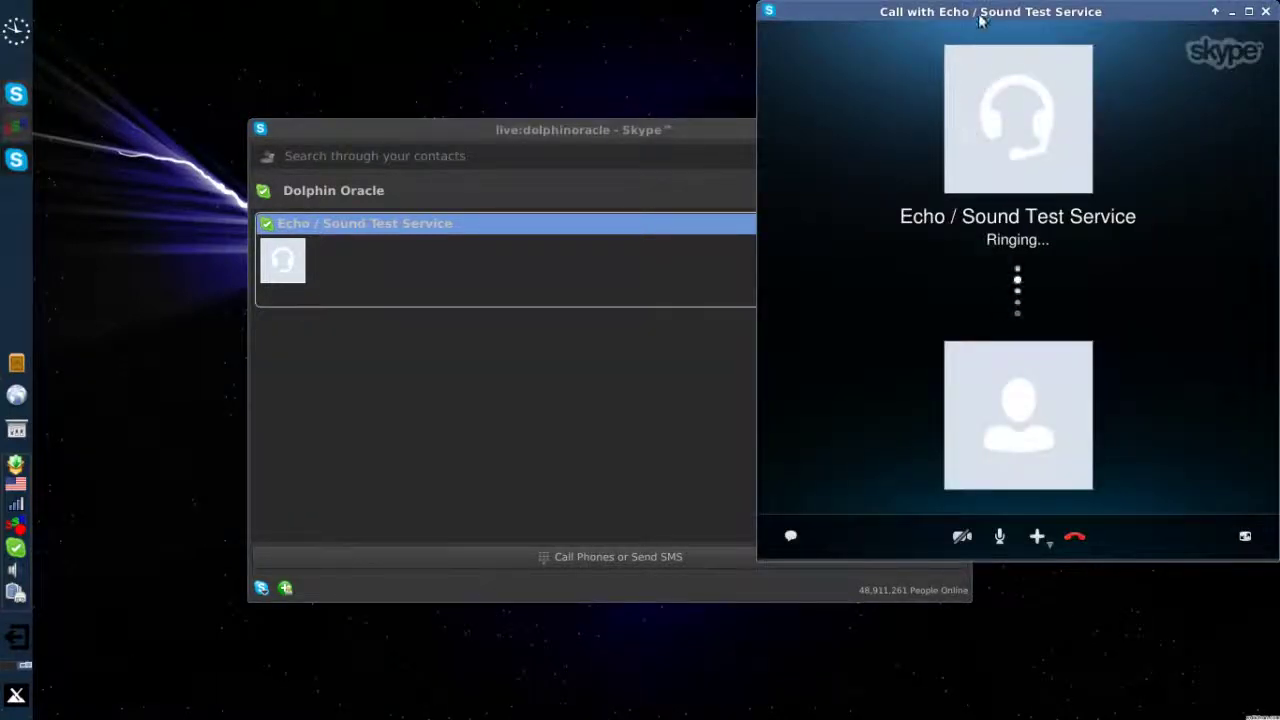
drag(939, 12, 728, 78)
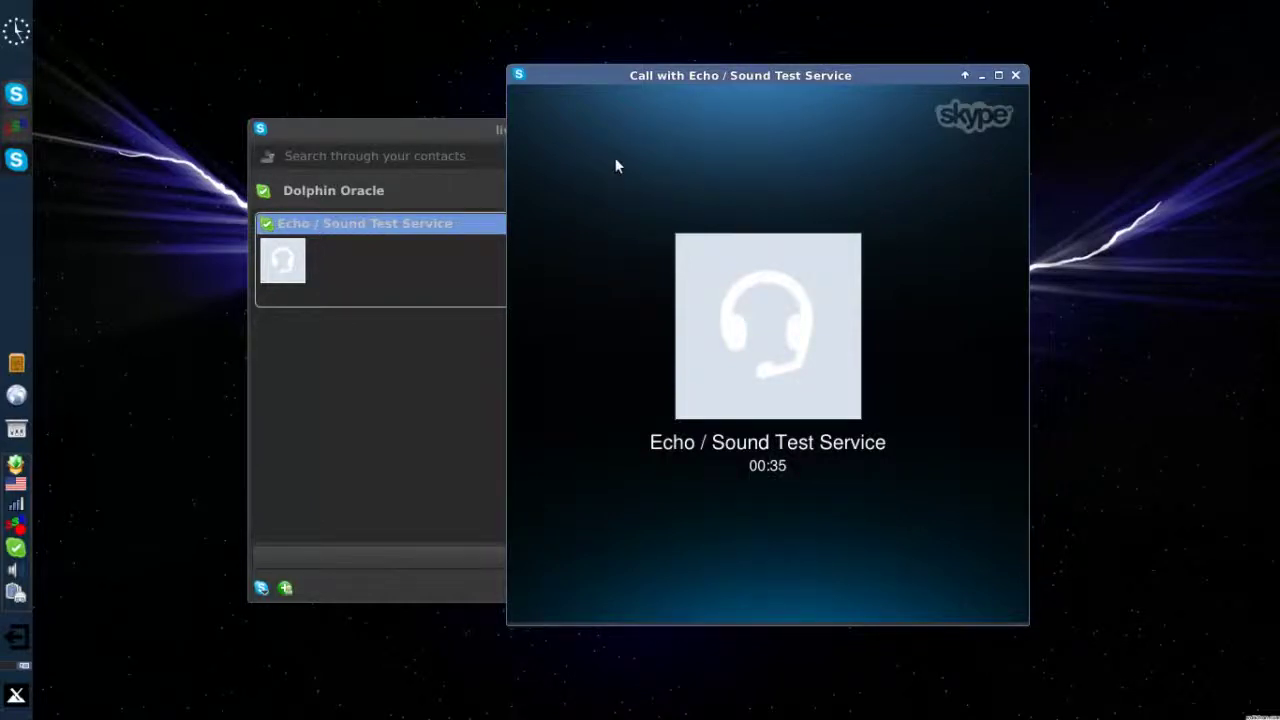
mouse_move(620, 170)
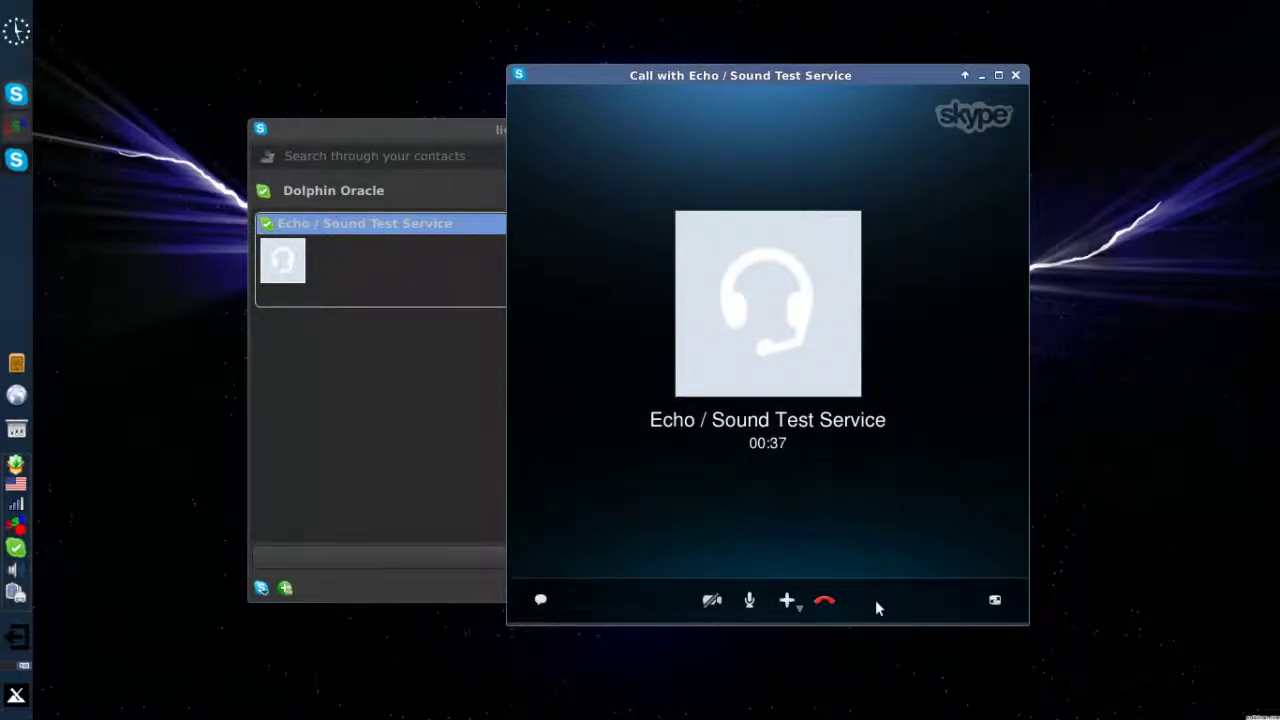
click(822, 601)
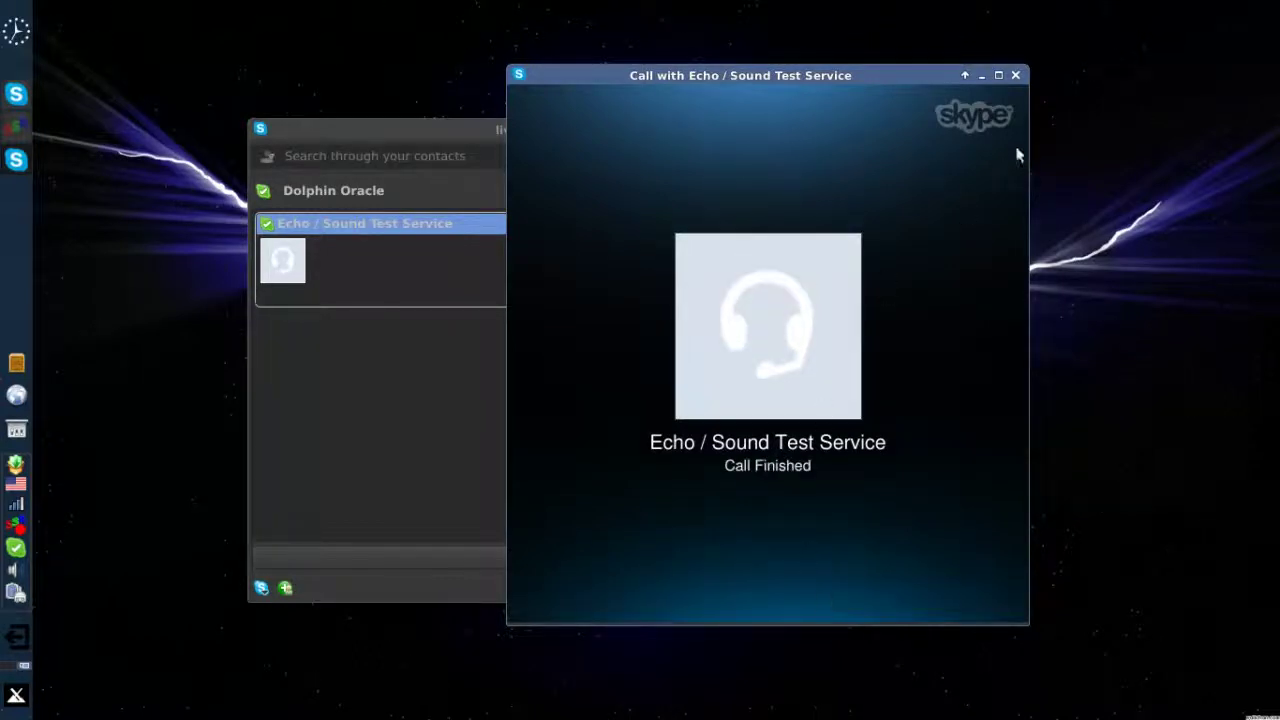
click(1015, 75)
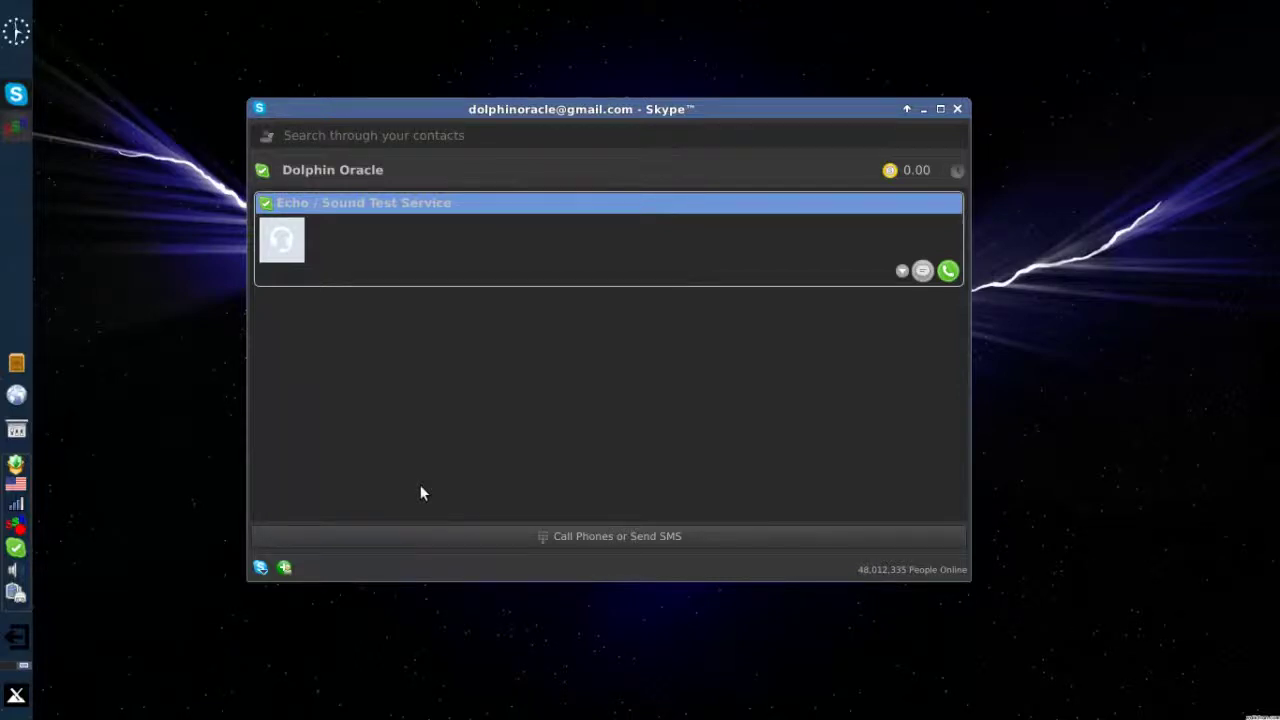
Open Skype's Options dialog from the main menu
click(259, 569)
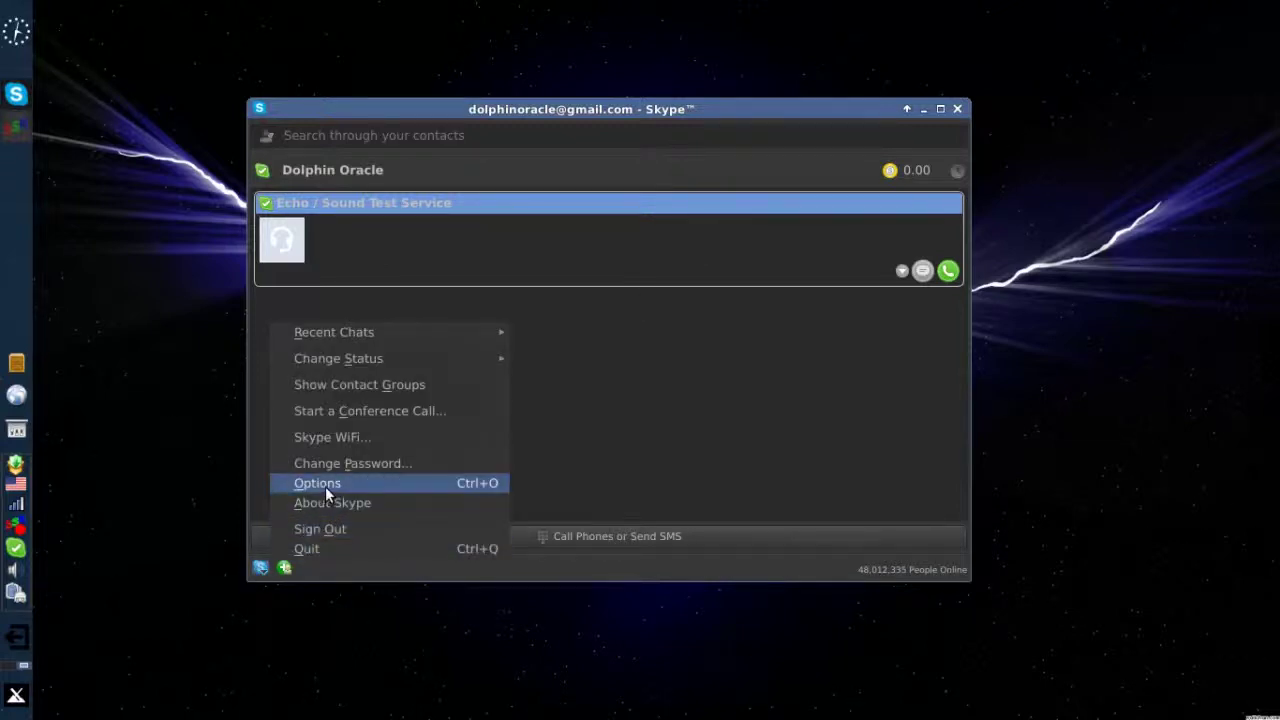
click(20, 547)
click(20, 547)
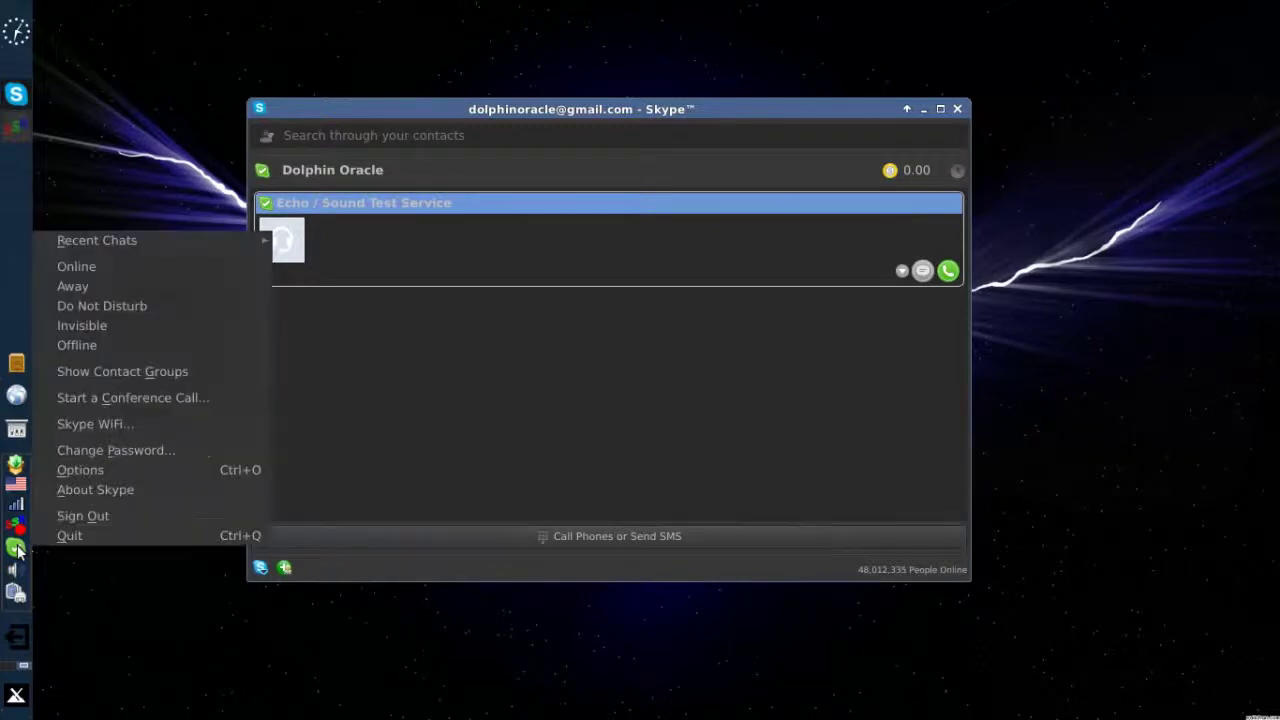
click(73, 467)
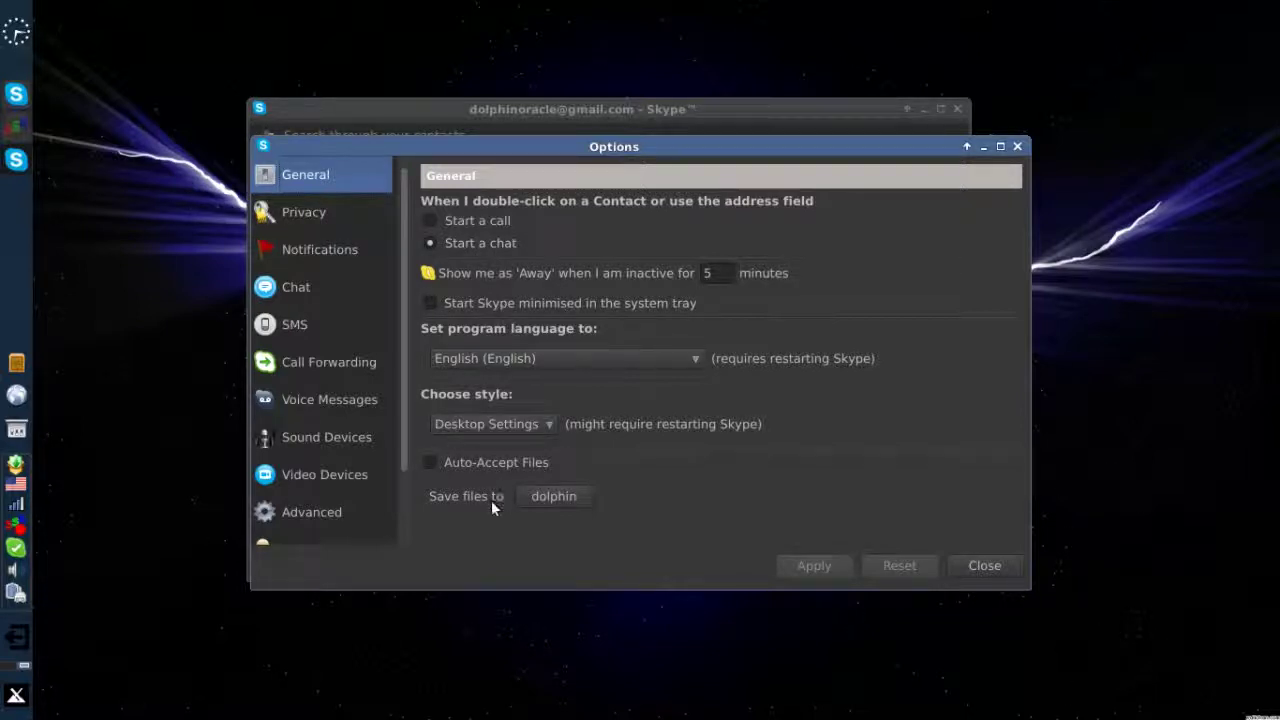
Look through Privacy and Notifications, then show the Sound Devices settings
click(307, 213)
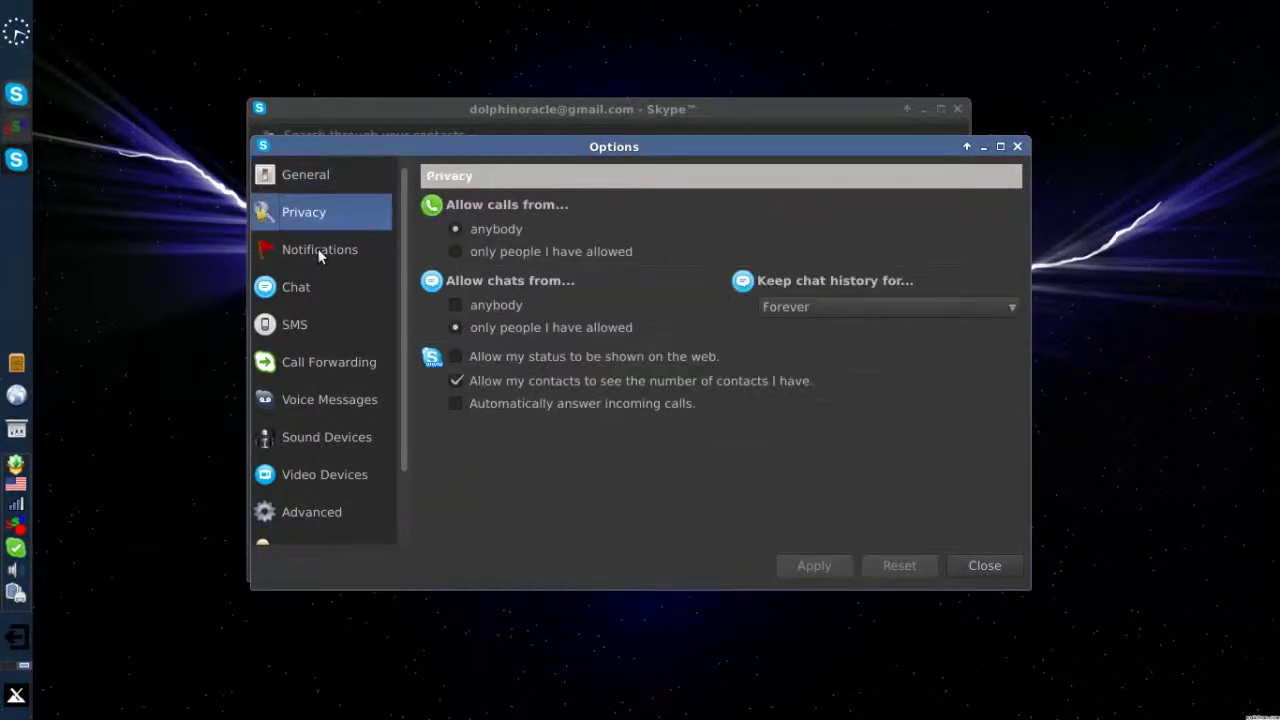
click(317, 249)
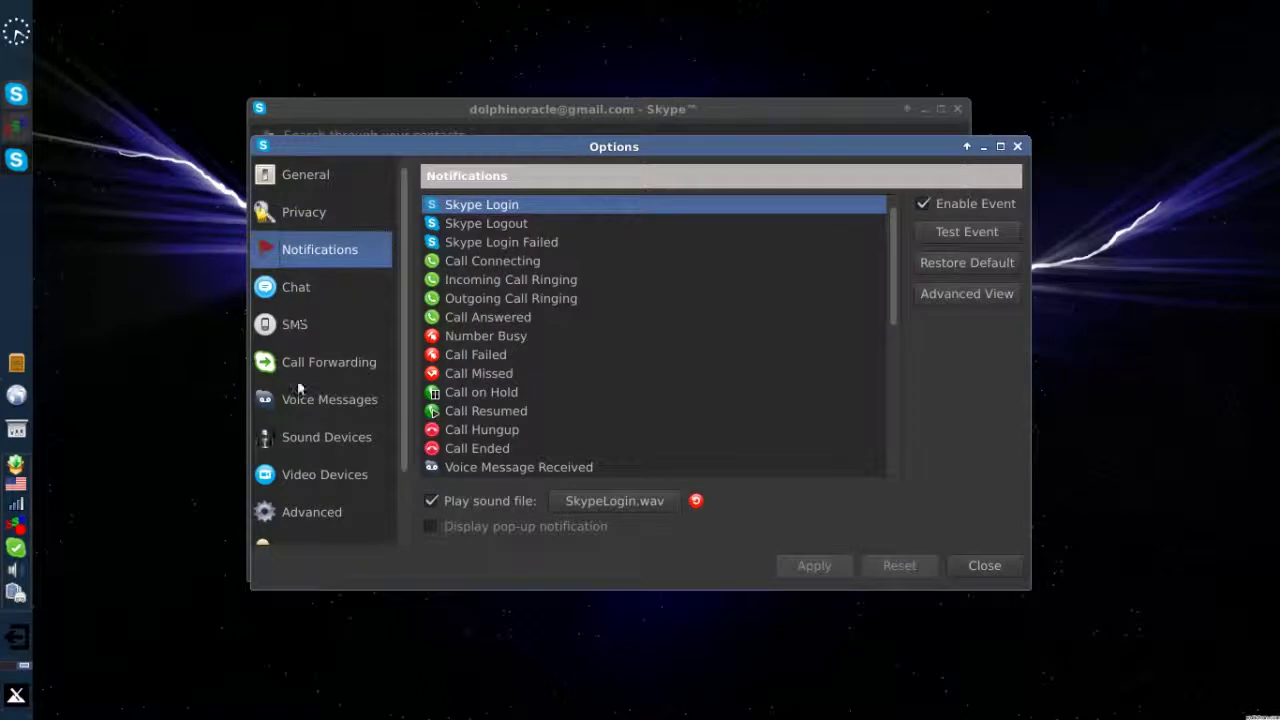
click(318, 443)
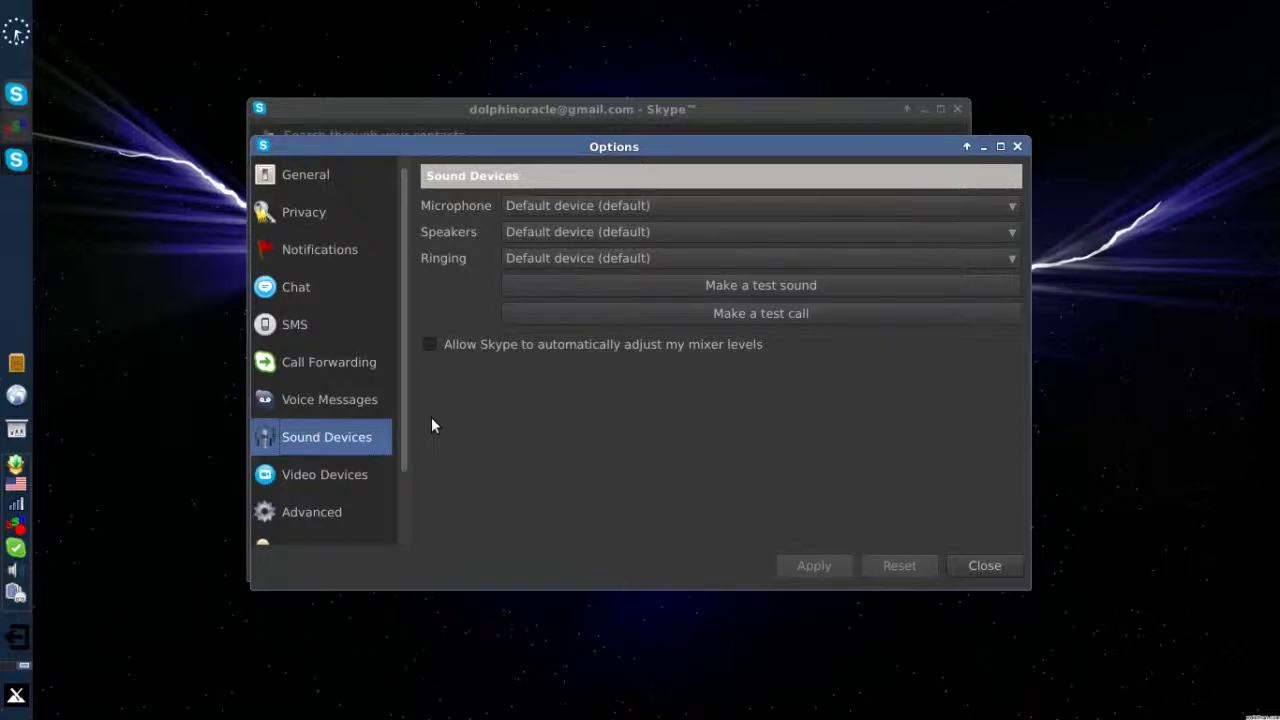
Check the Microphone, Speakers and Ringing lists, keeping each on Default device, then open the Xfce menu
click(550, 208)
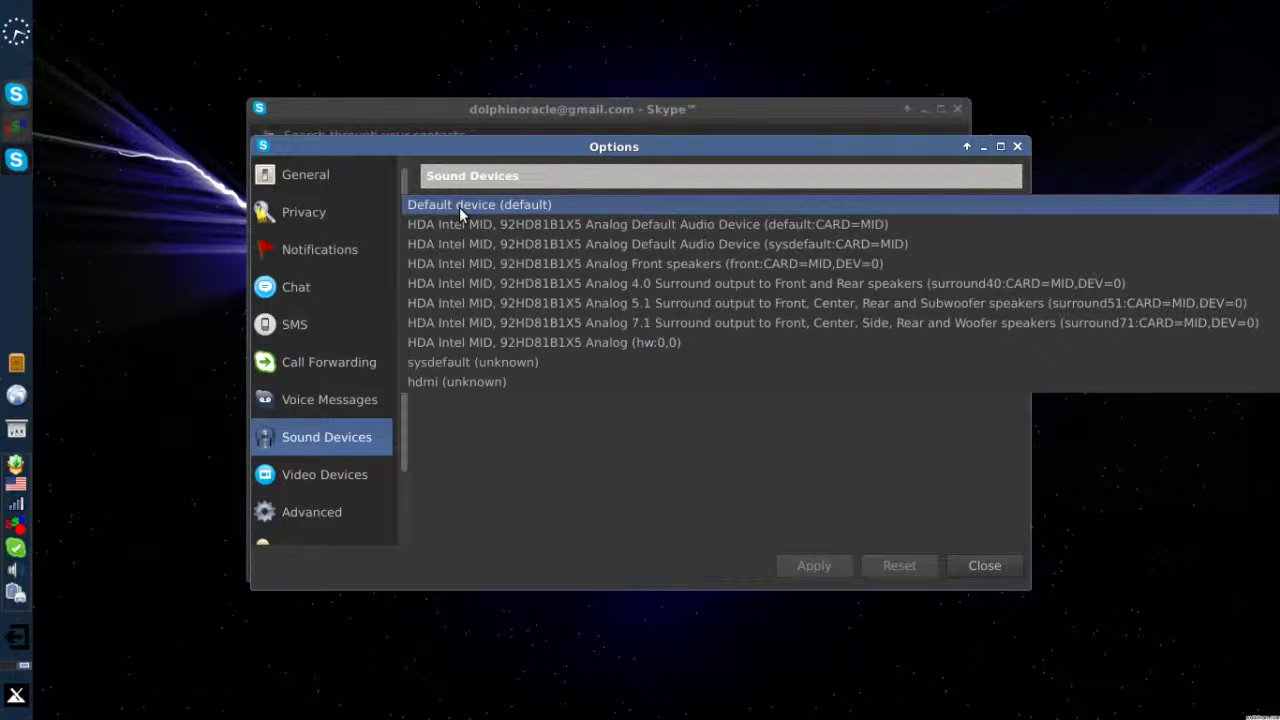
click(434, 155)
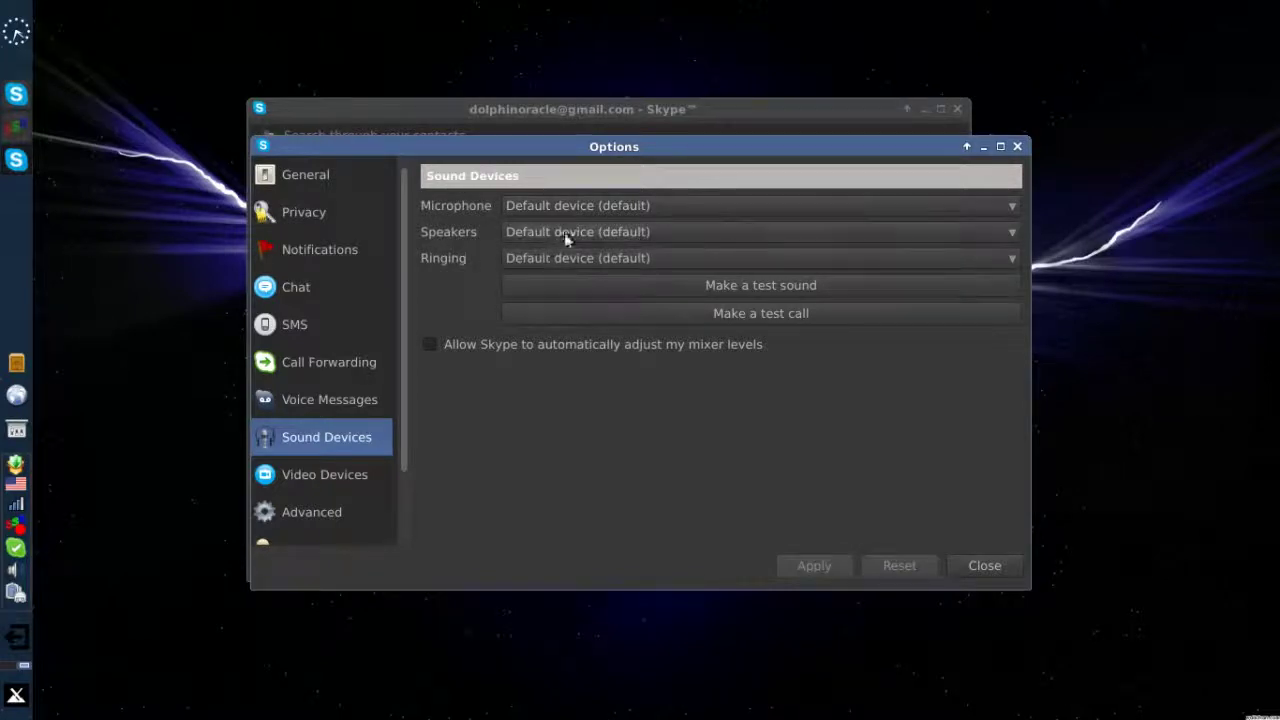
click(883, 234)
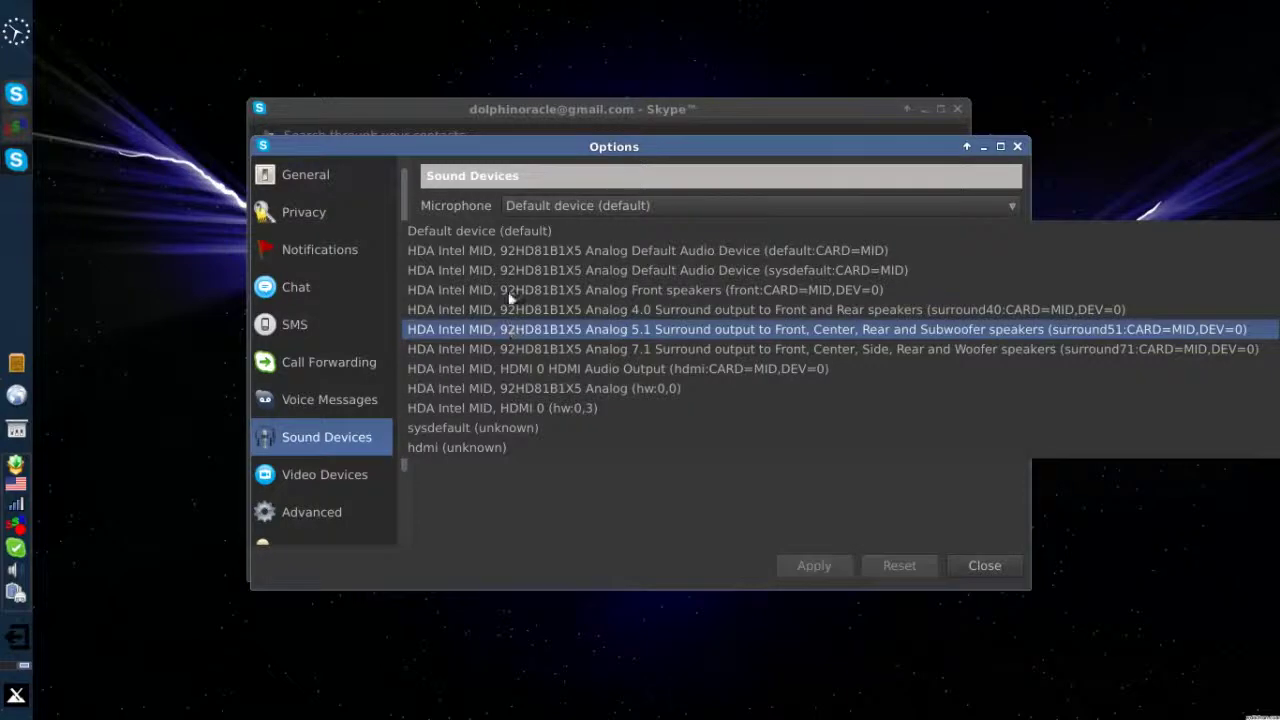
click(457, 231)
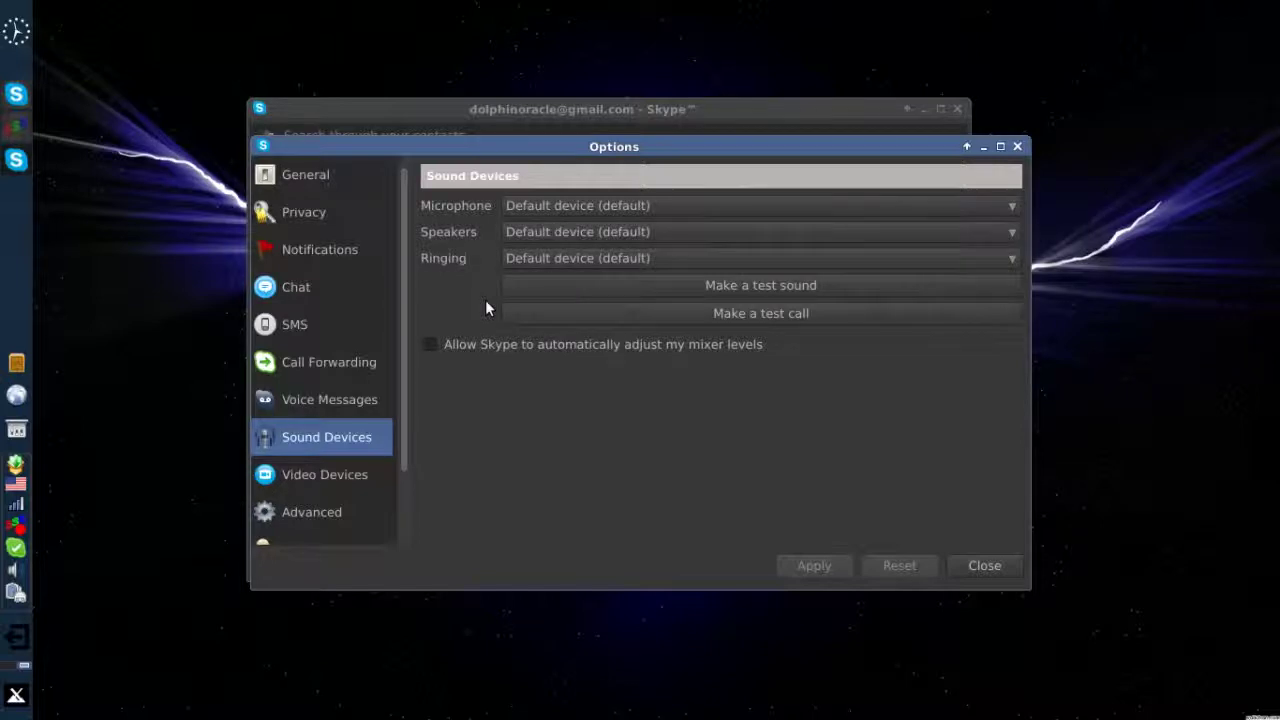
click(521, 256)
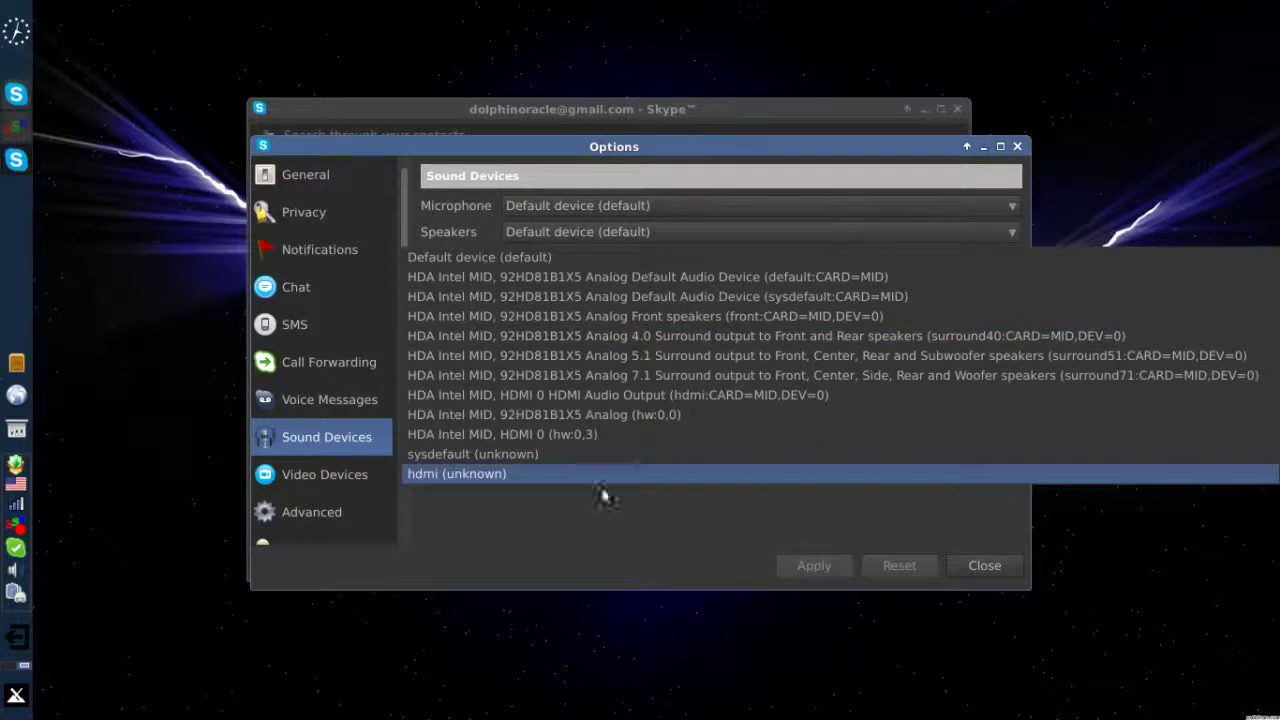
click(563, 556)
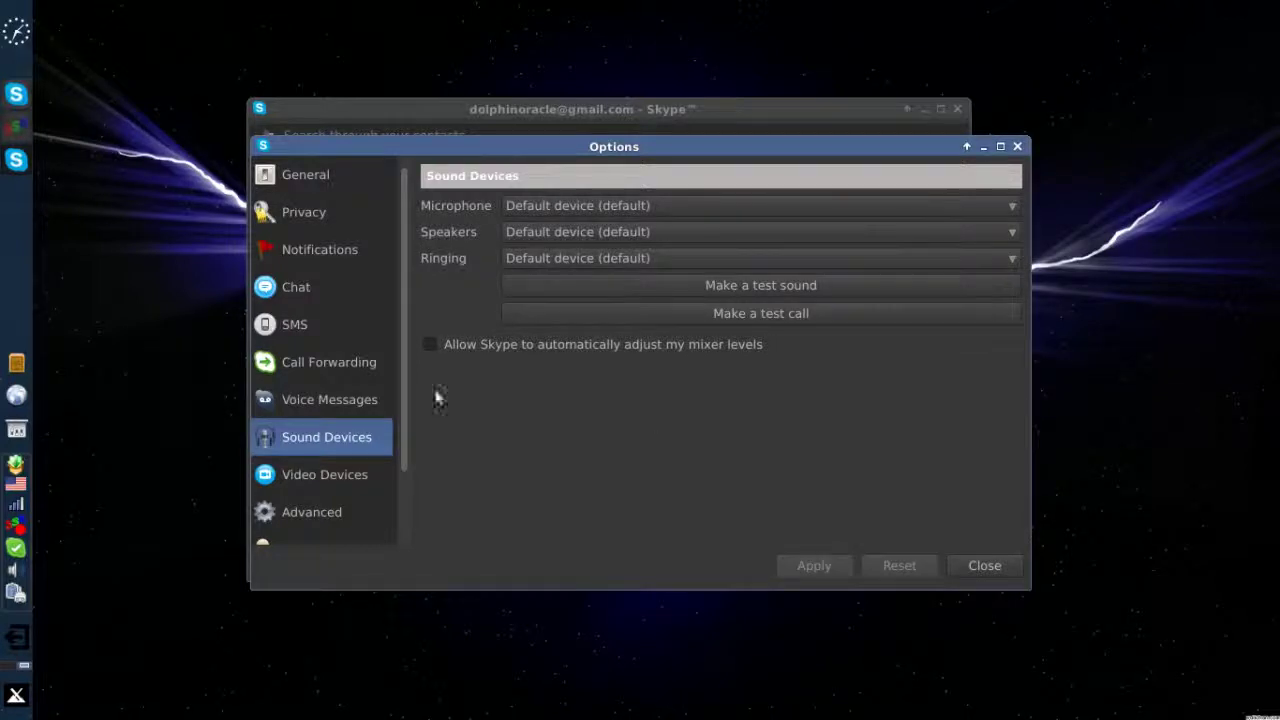
click(17, 707)
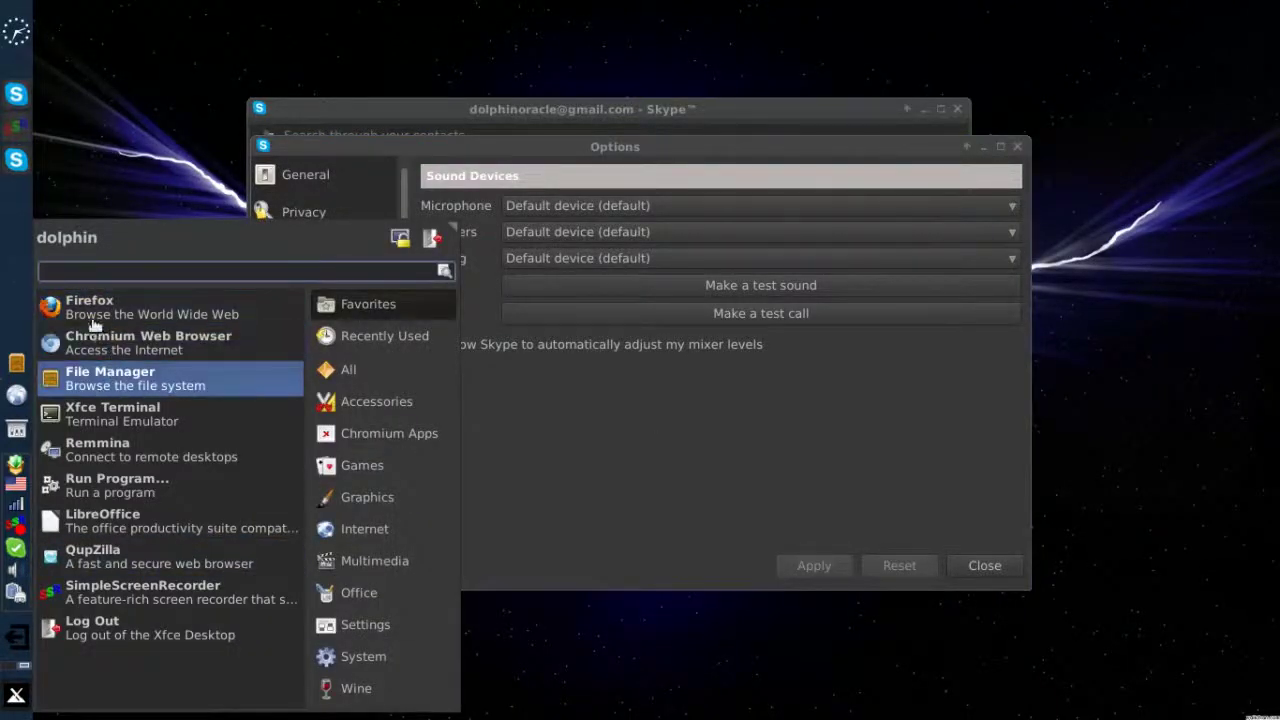
Run alsamixer in Xfce Terminal, check the HDA Intel MID card via F6, then close the terminal
click(94, 415)
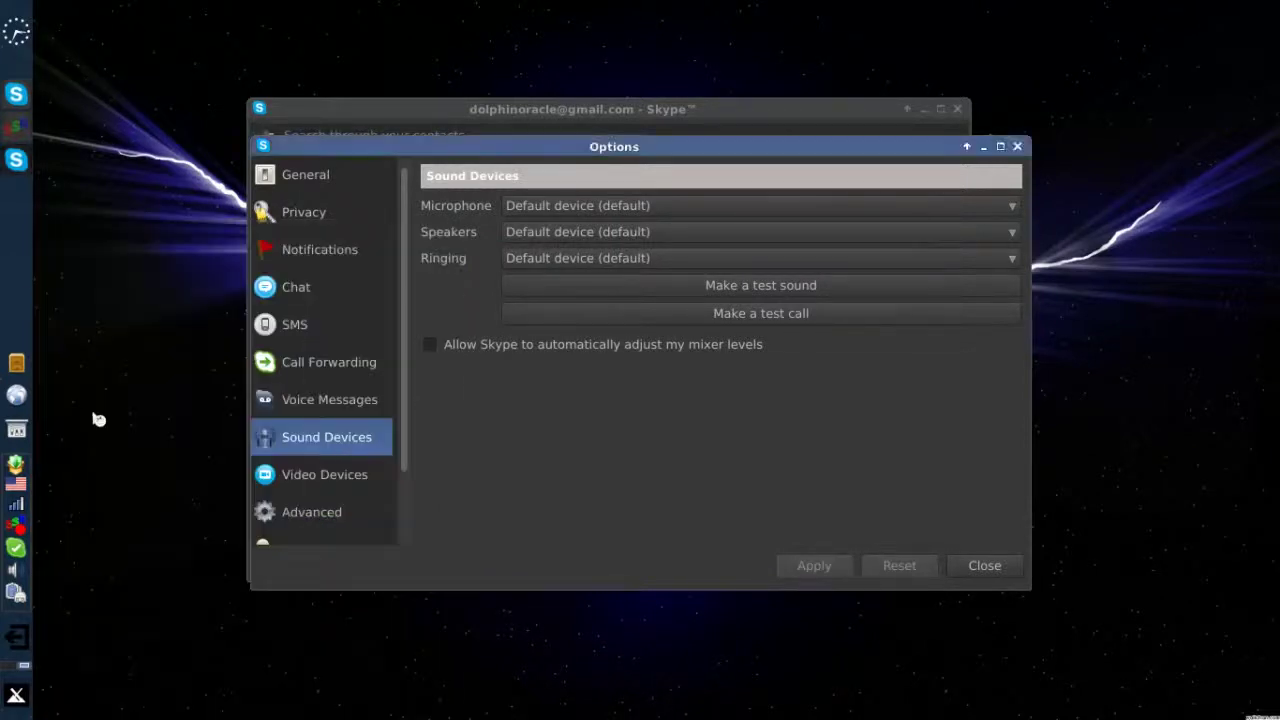
text(alsamixer)
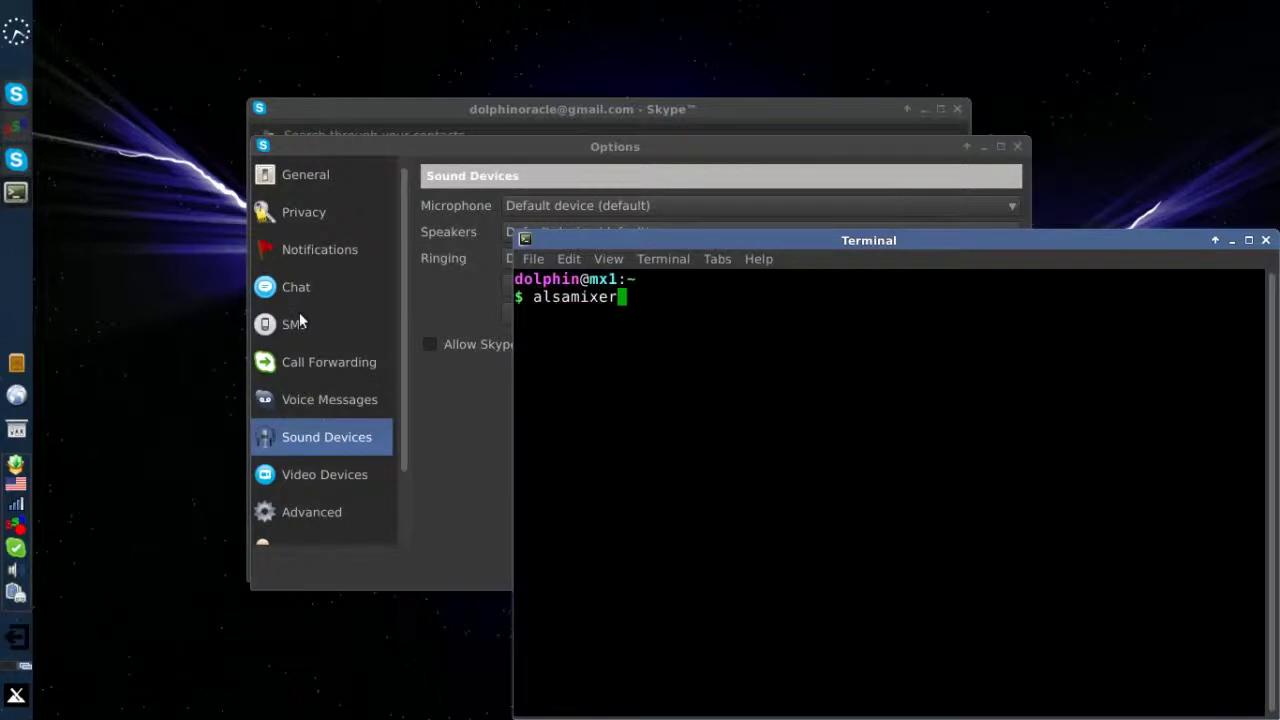
key(Return)
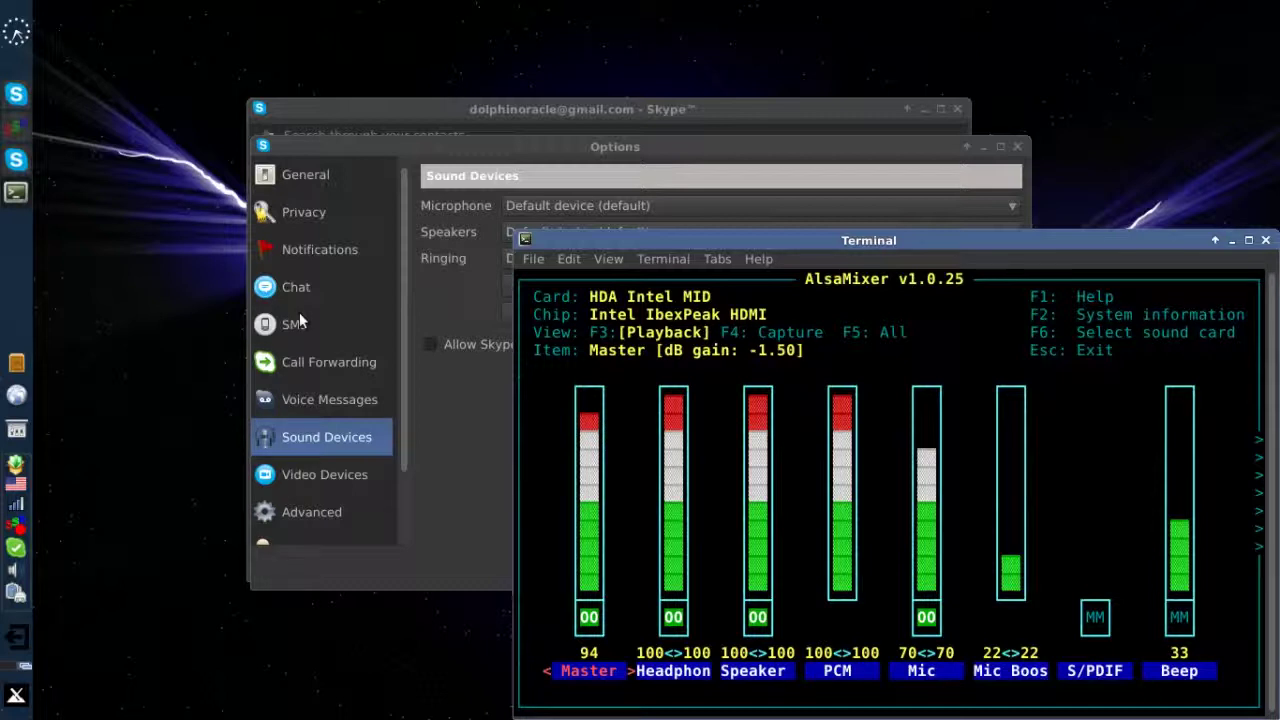
key(F6)
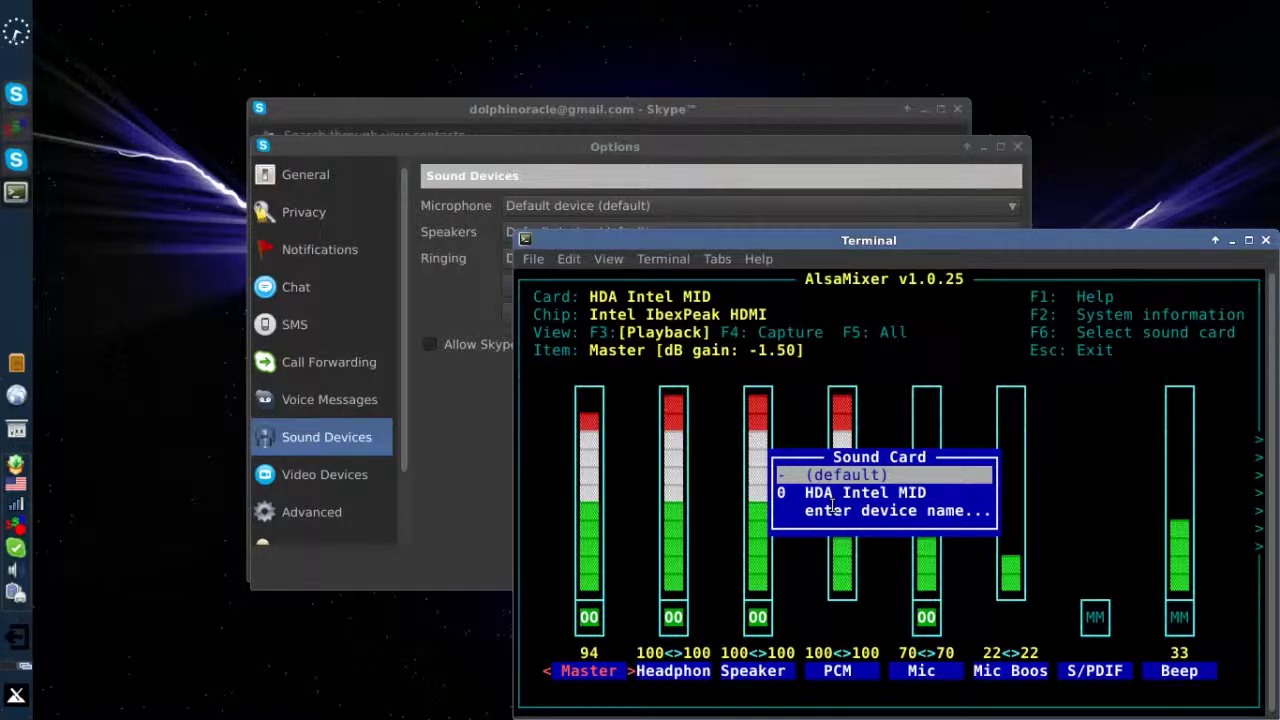
key(Escape)
key(Escape)
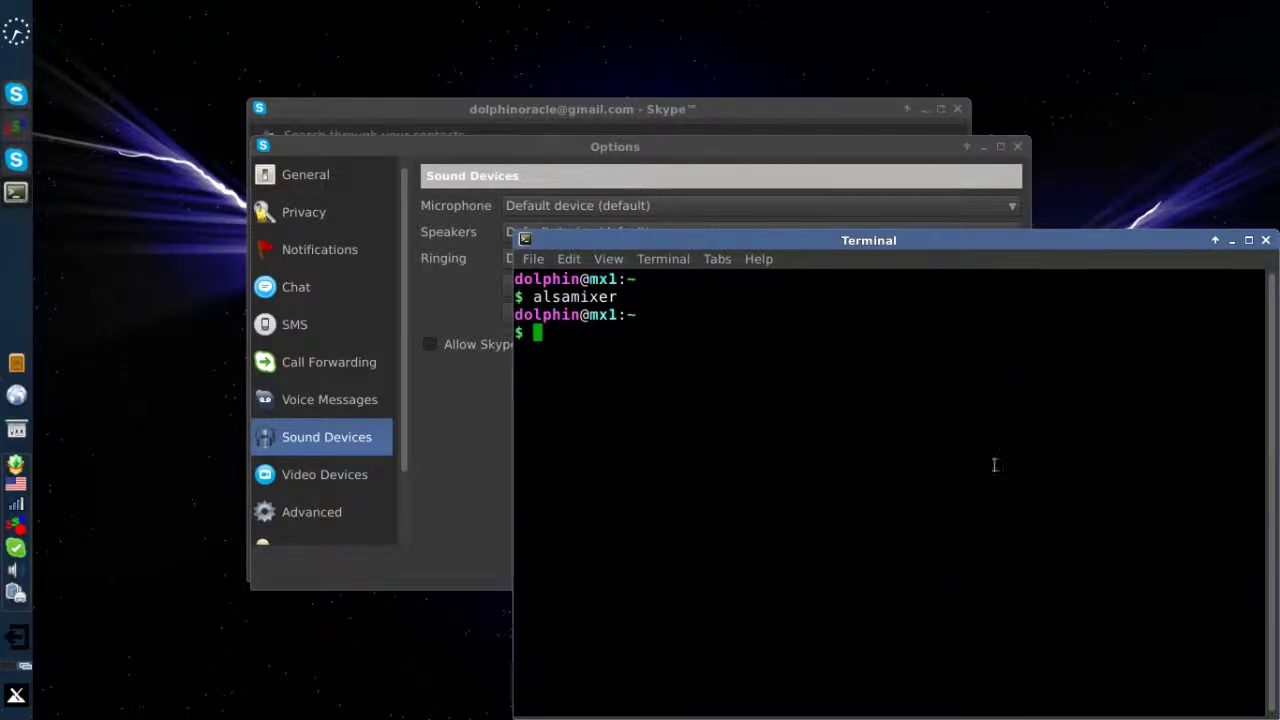
click(1265, 240)
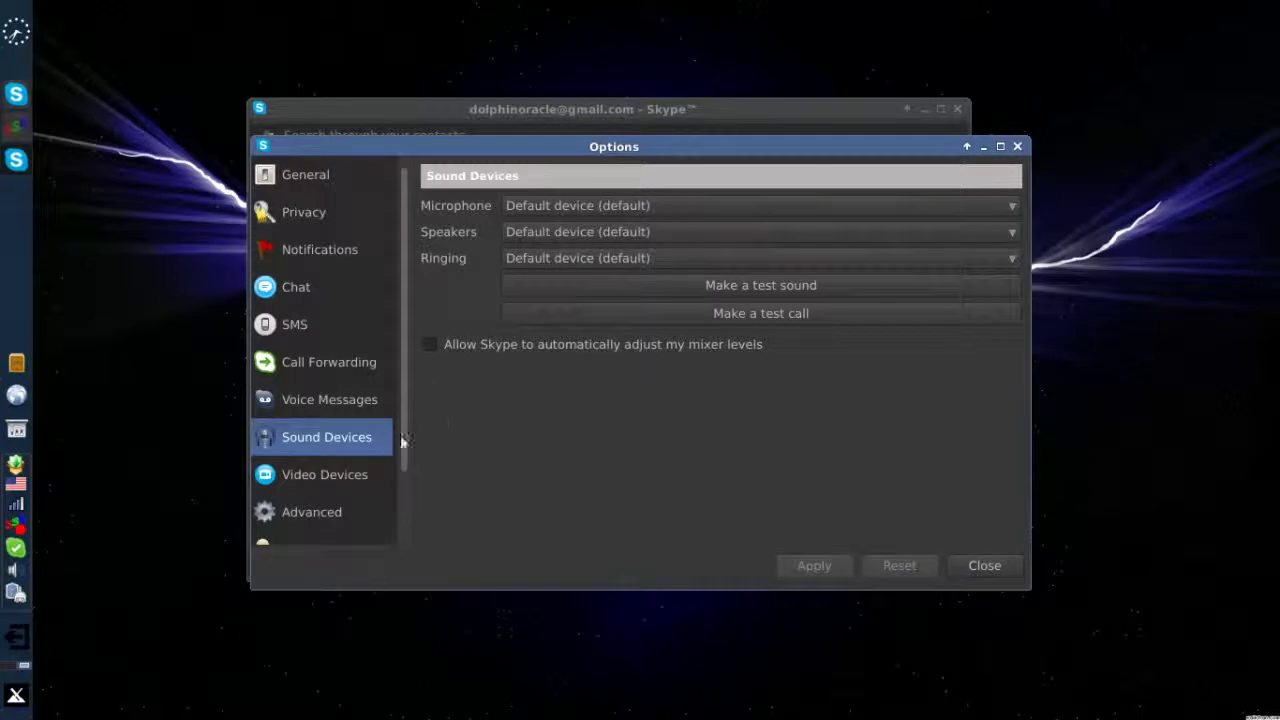
Keep HP Webcam (/dev/video0) under Video Devices, close Options, and open the volume icon's menu
click(318, 476)
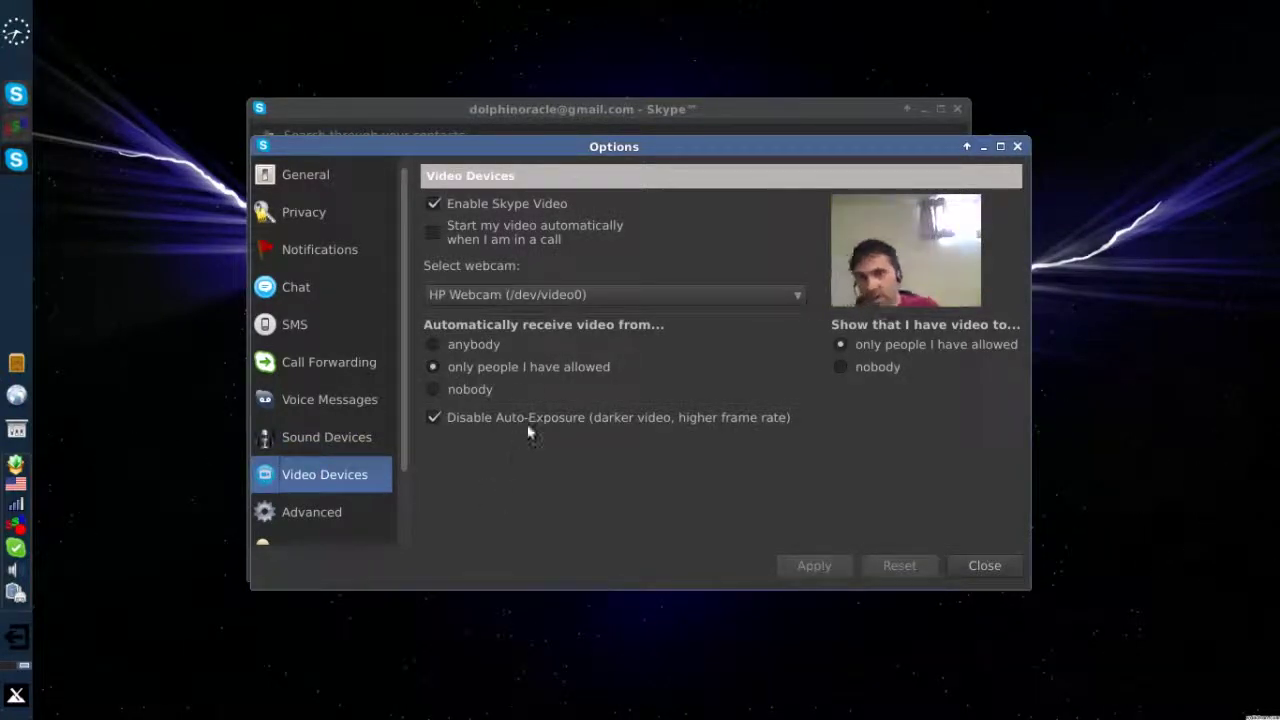
click(462, 293)
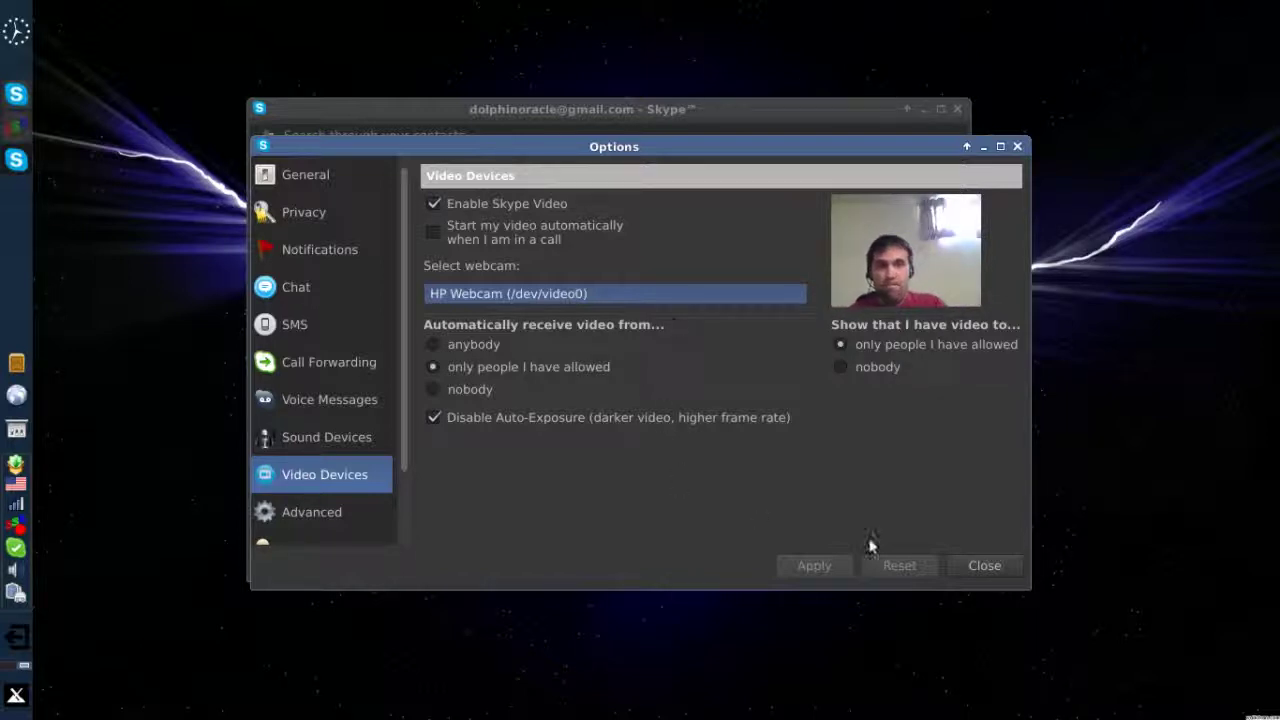
click(993, 564)
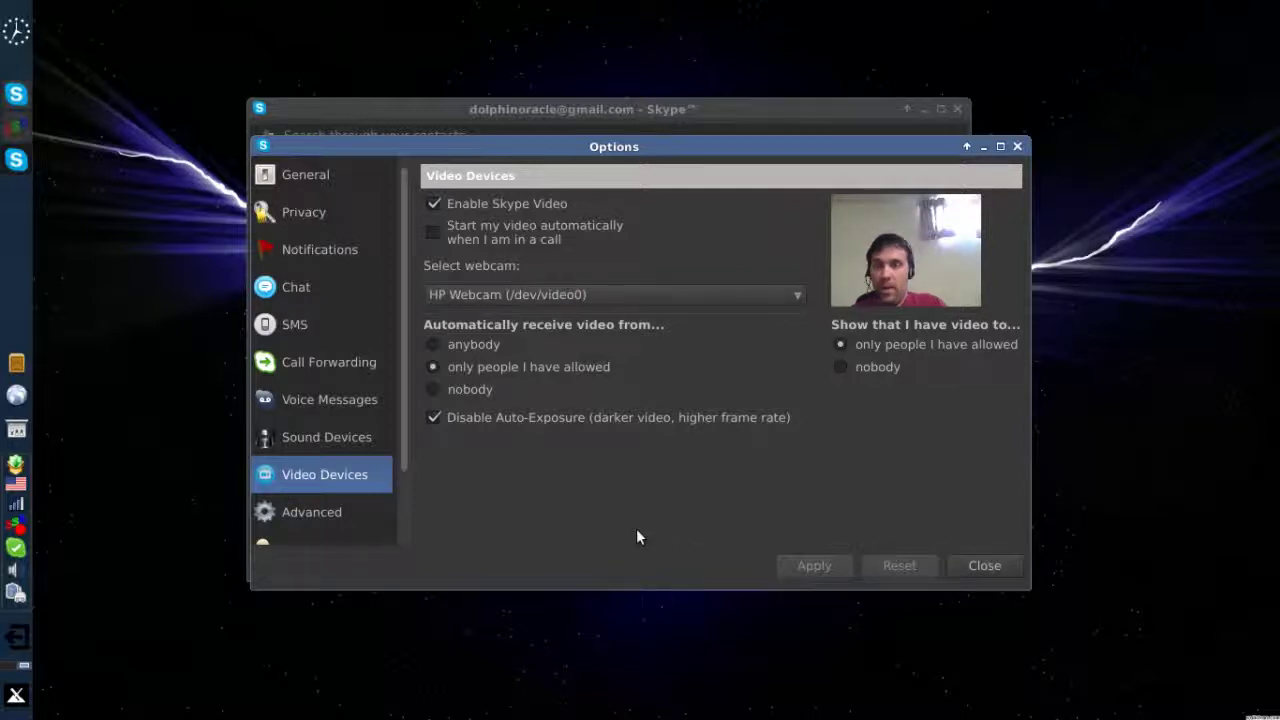
click(978, 566)
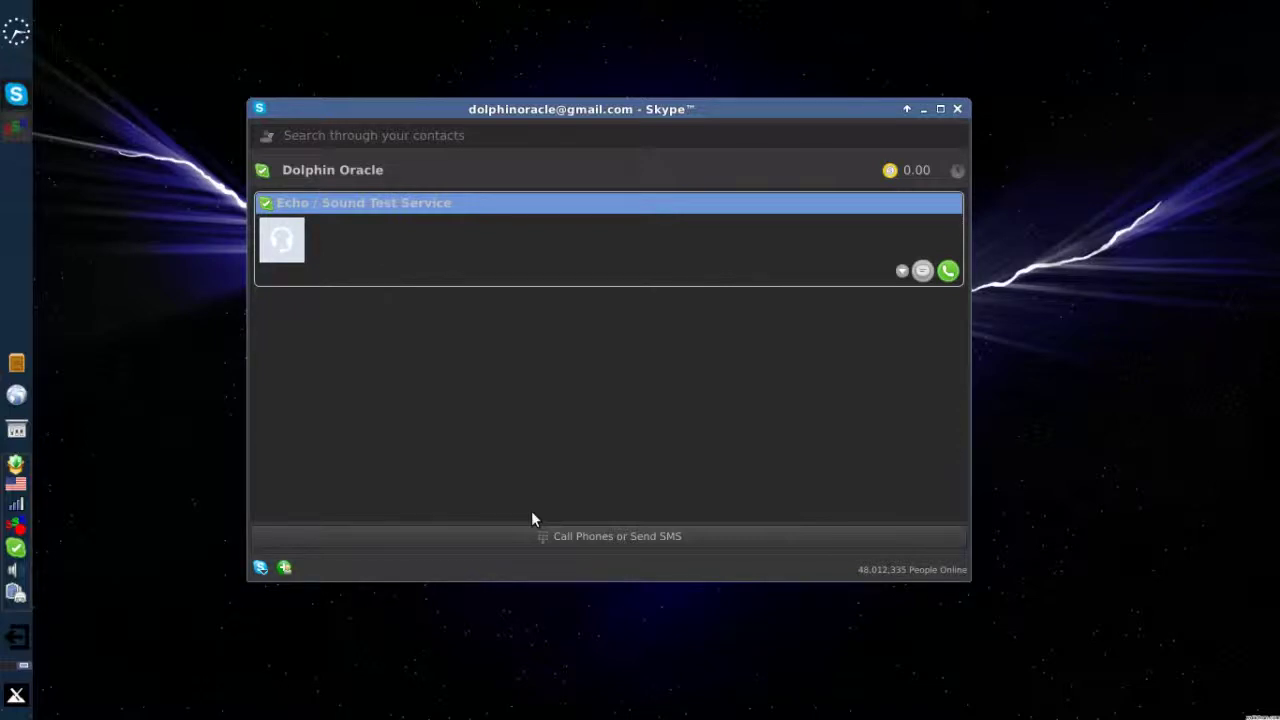
right_click(14, 570)
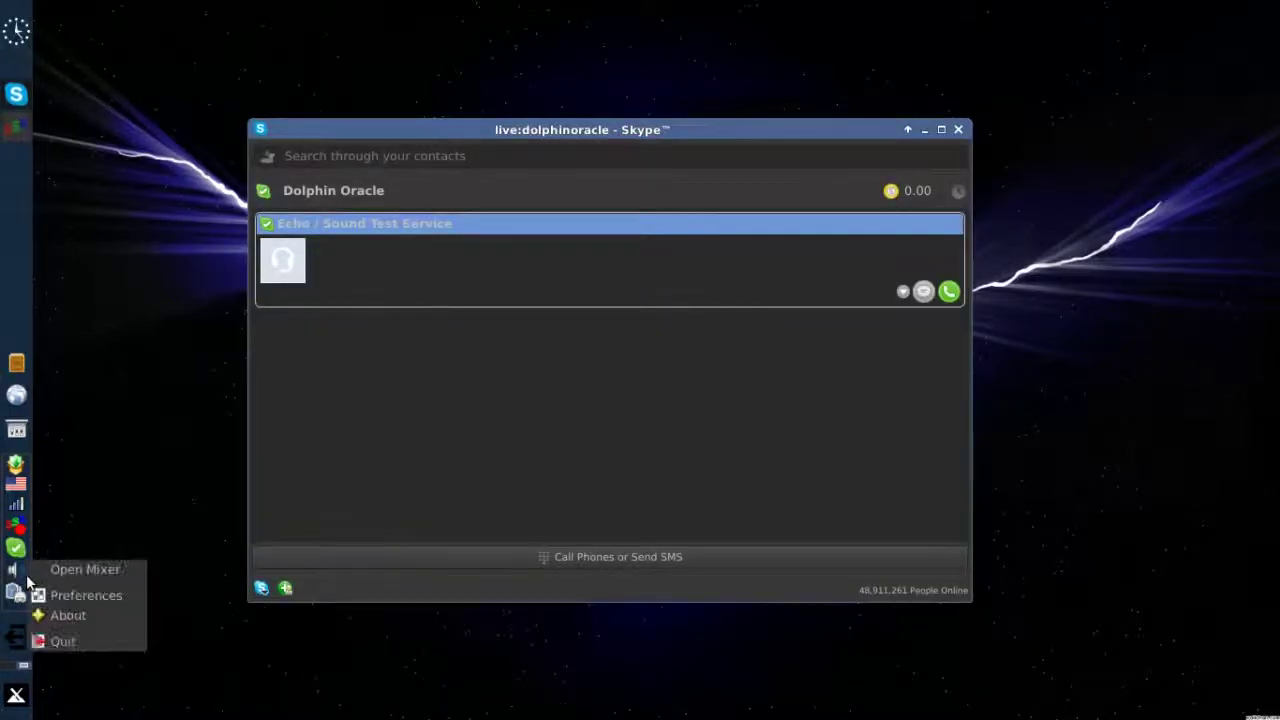
Open Xfce Audio Mixer and look over its Select Controls list
click(102, 571)
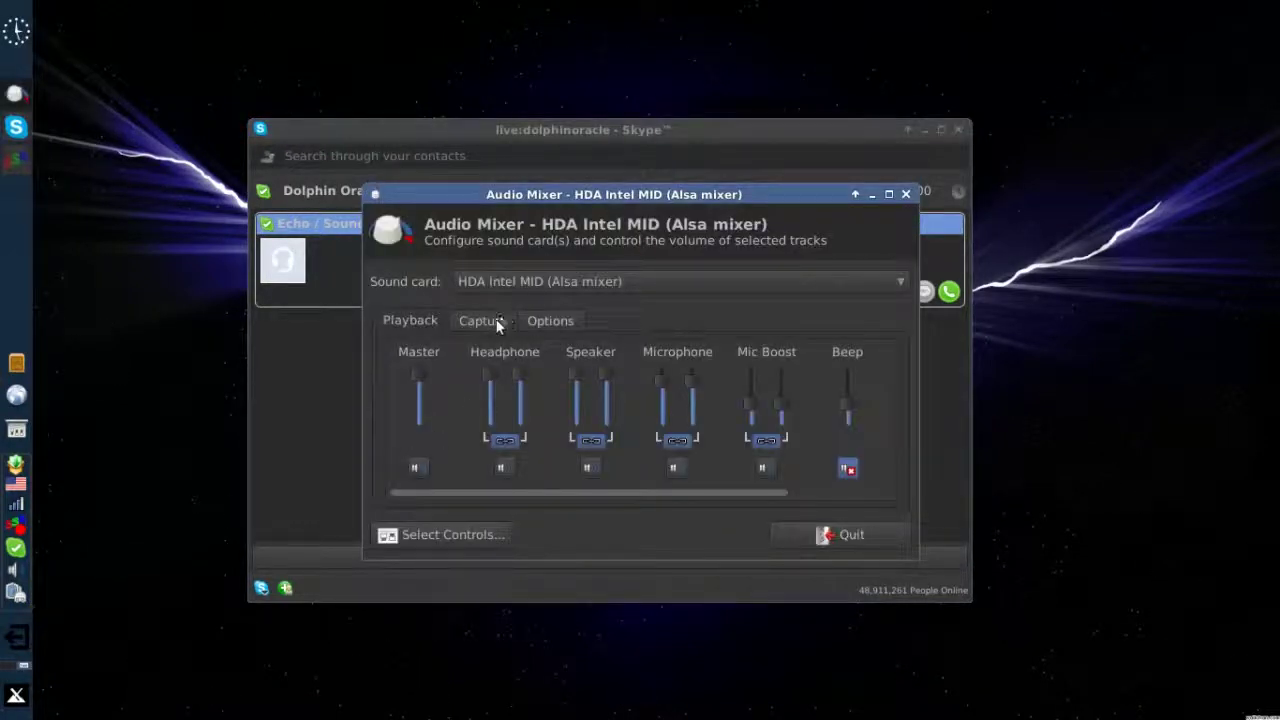
click(432, 534)
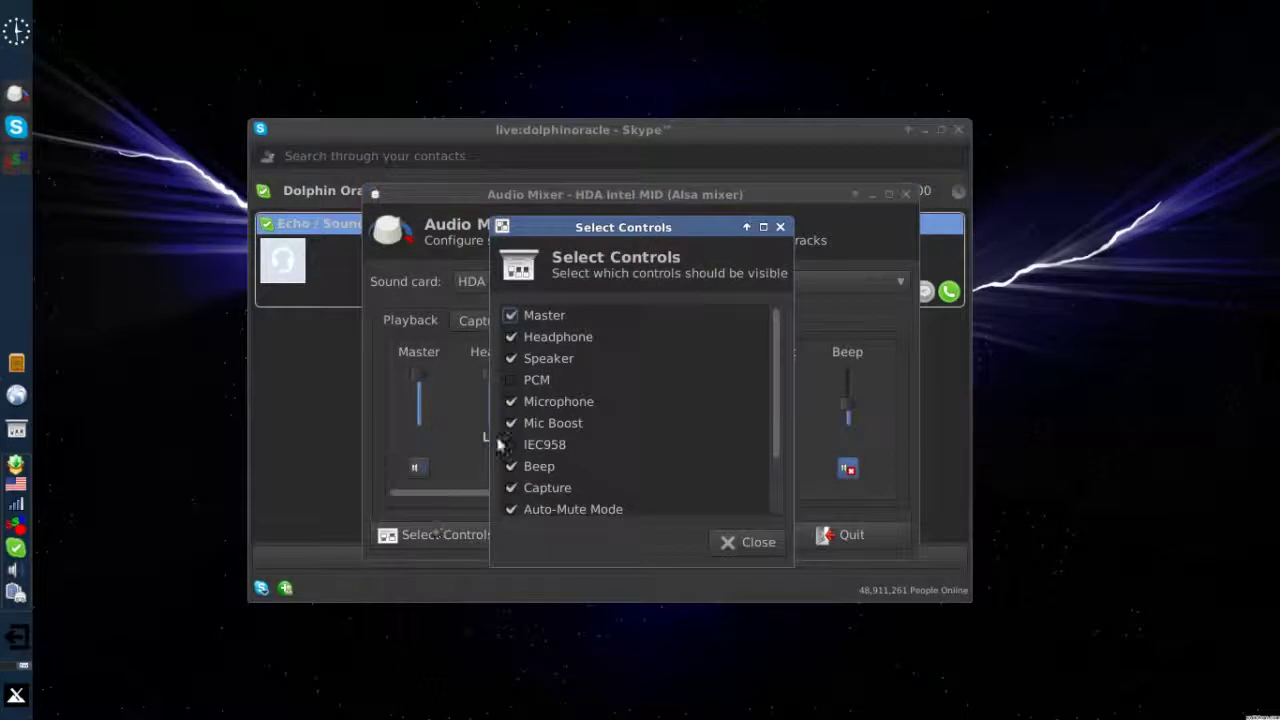
drag(777, 425, 776, 468)
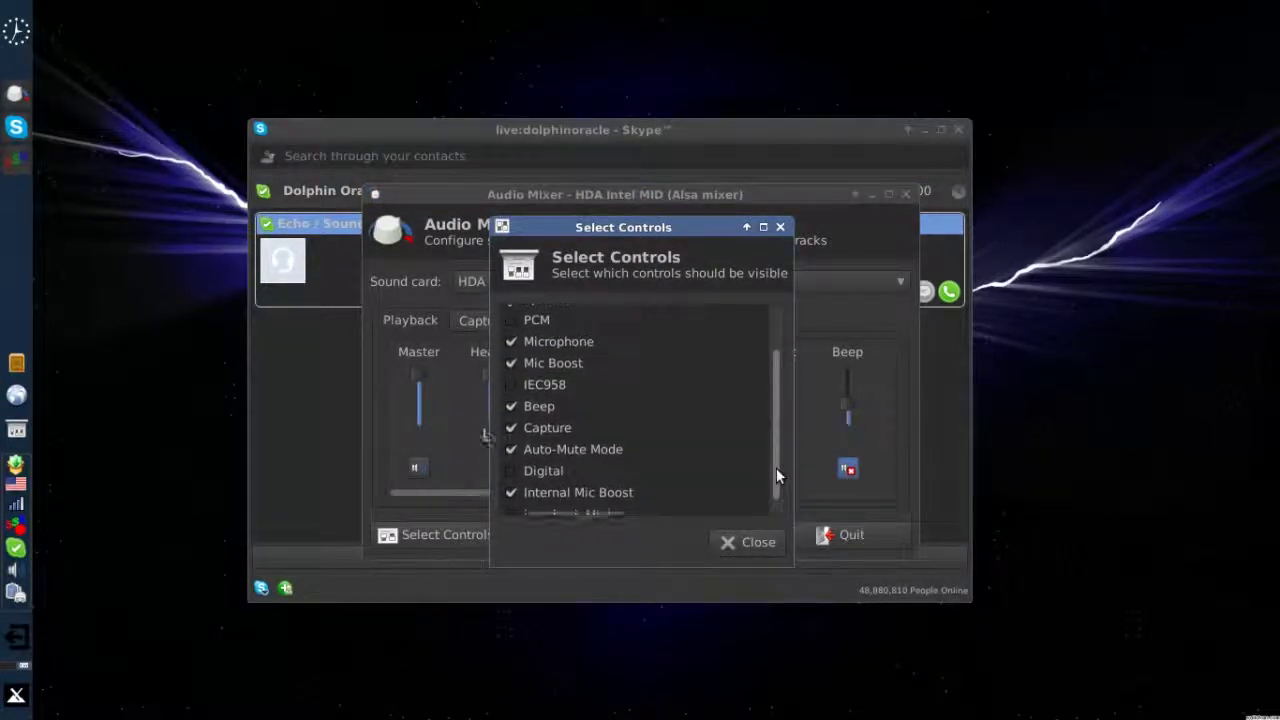
click(748, 541)
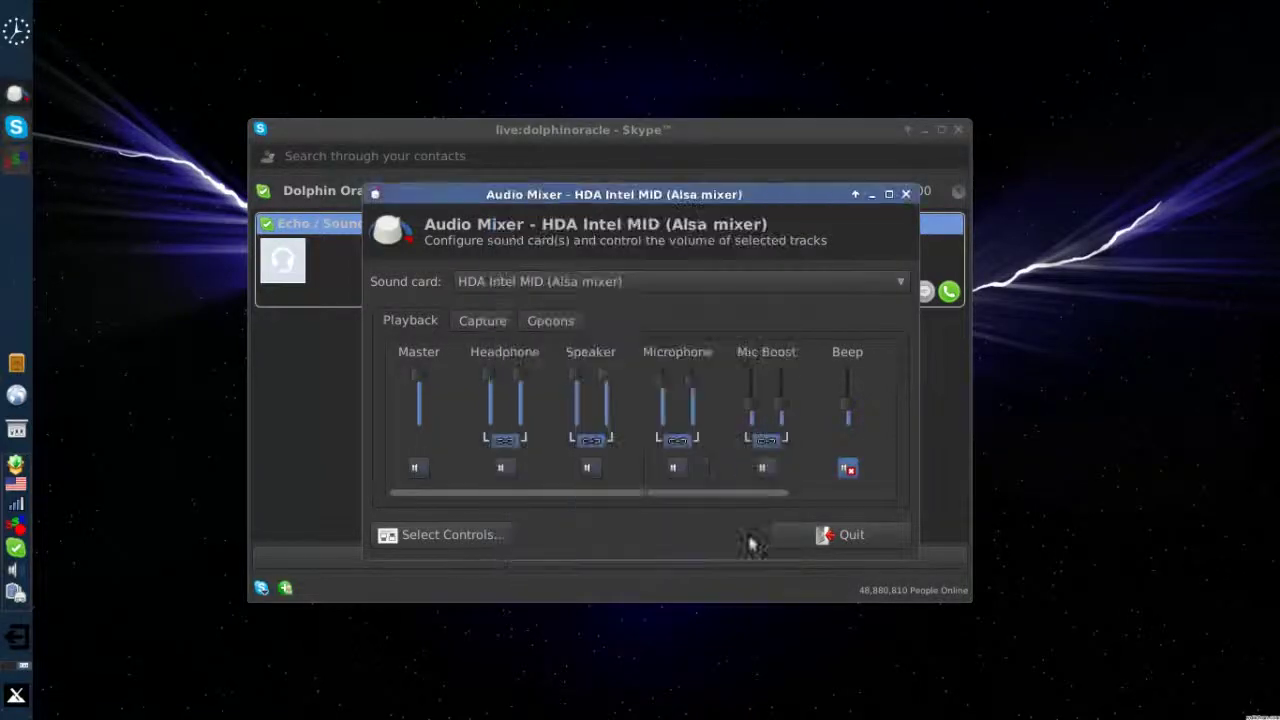
Review the HDA Intel MID capture and playback levels, then quit the mixer
click(480, 322)
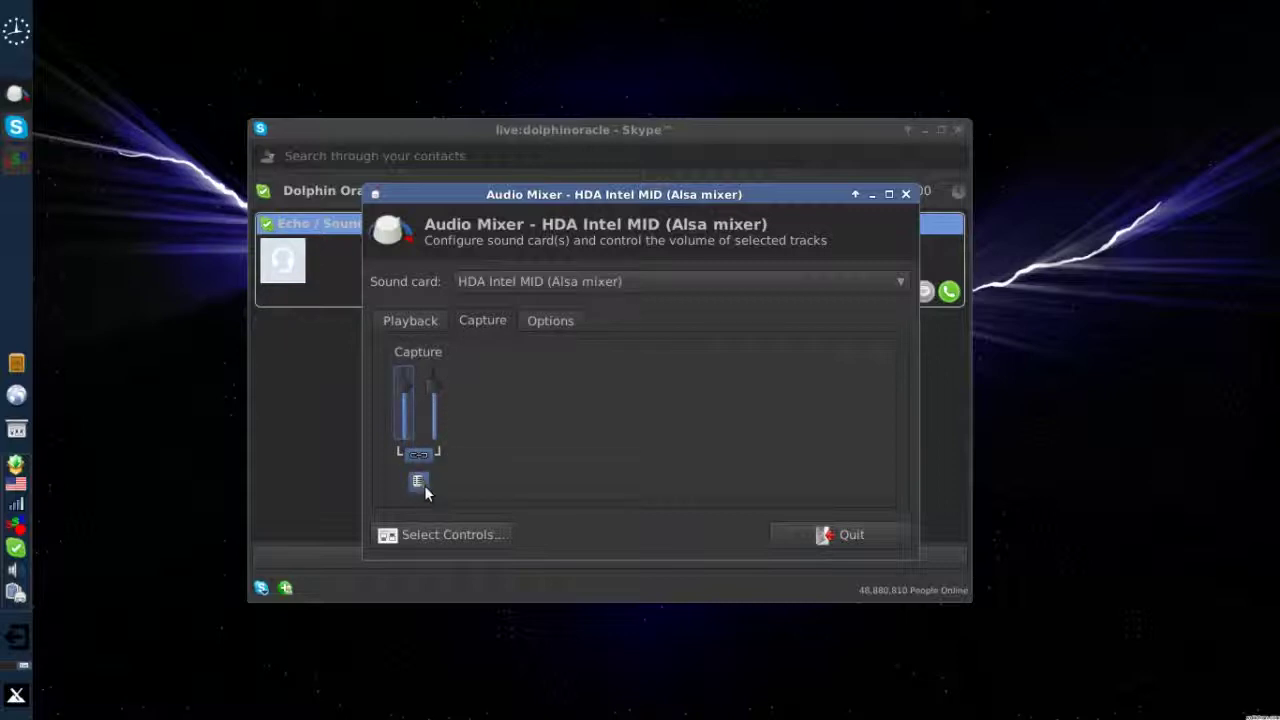
click(415, 320)
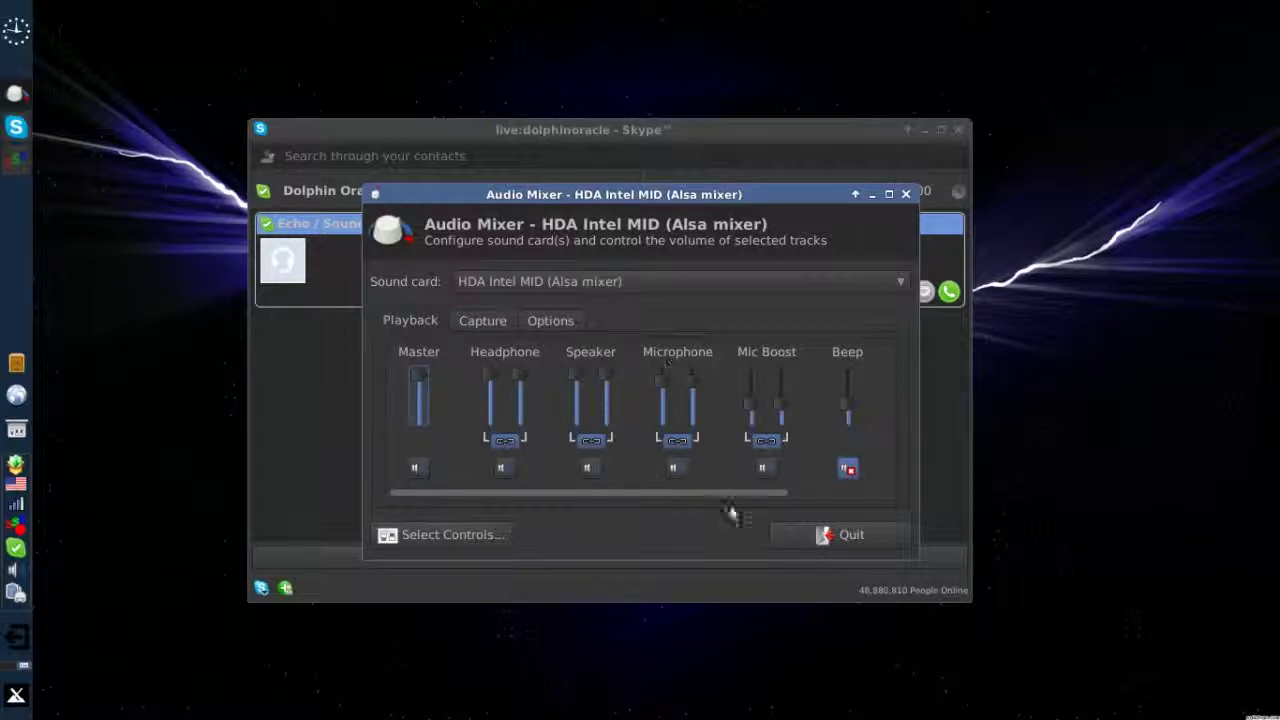
drag(676, 499, 626, 487)
click(828, 536)
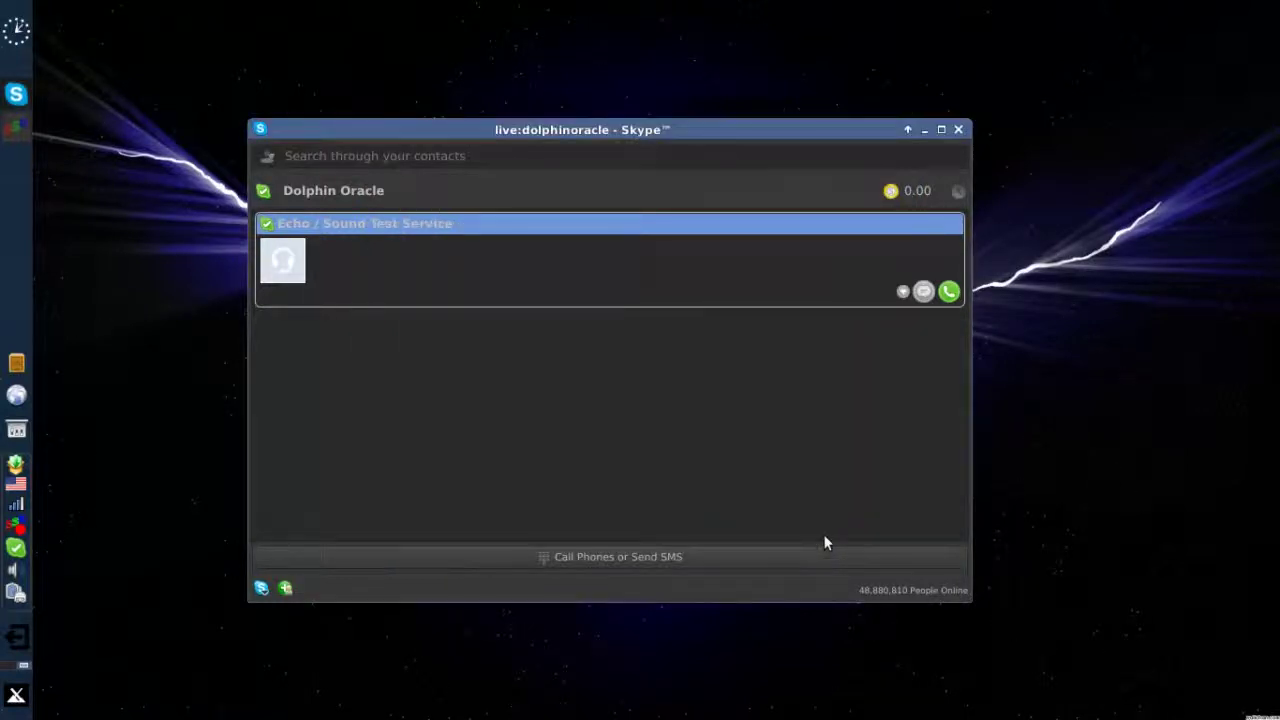